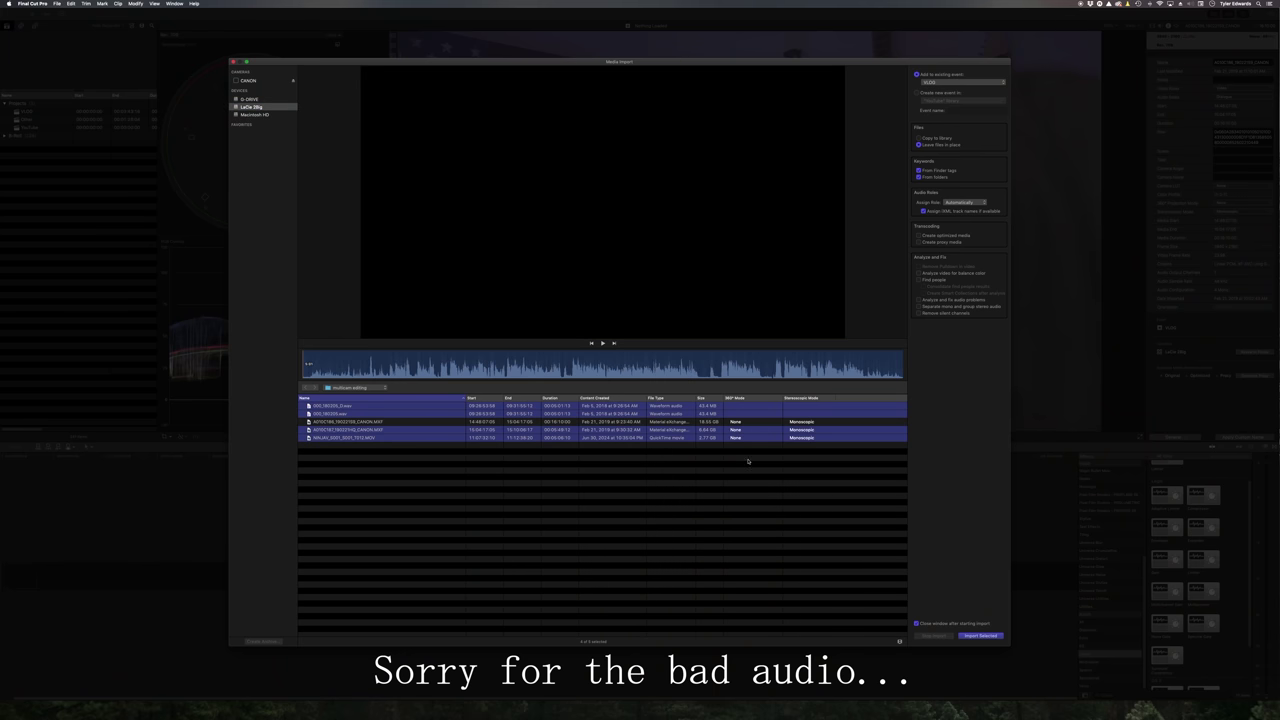
- Import the four selected audio and video files from the multicam folder
{"action": "left_click", "coordinate": [975, 635]}
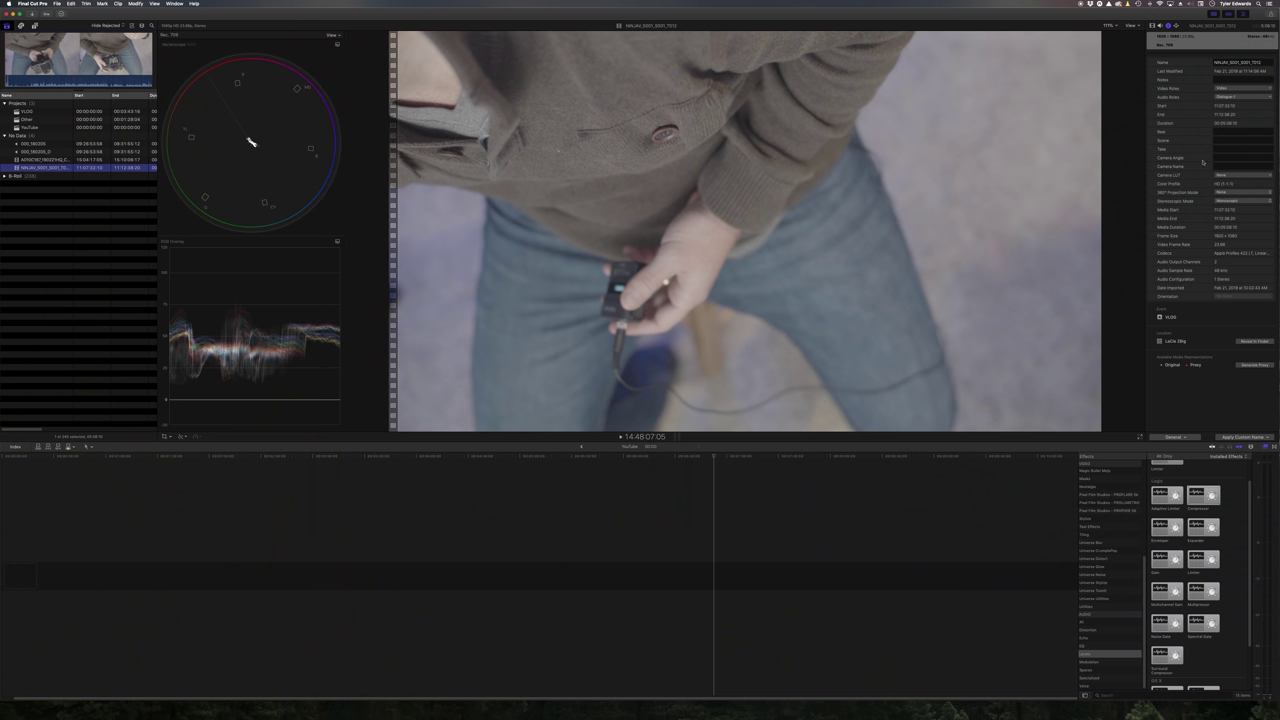
- Set the Blackmagic clip's camera name to BMPCC4K in the Inspector metadata
{"action": "left_click", "coordinate": [1232, 170]}
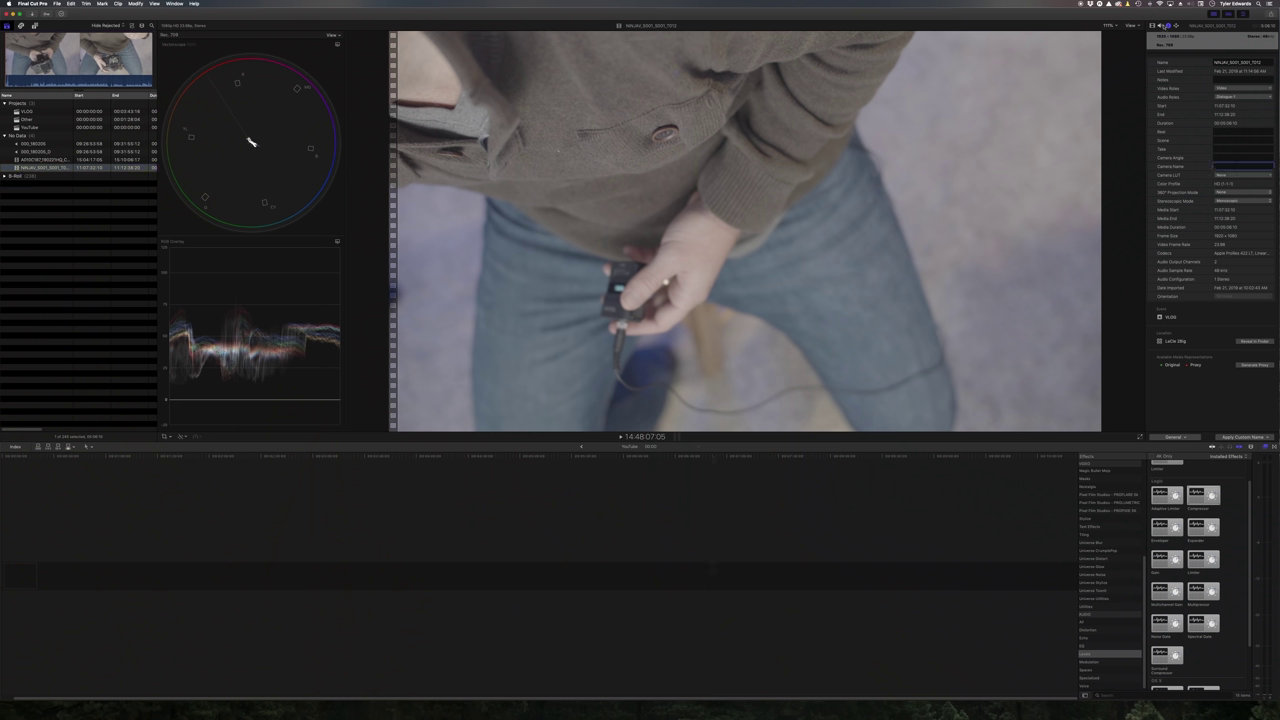
{"action": "key", "text": "Return"}
{"action": "left_click", "coordinate": [1175, 437]}
{"action": "left_click", "coordinate": [1180, 462]}
{"action": "left_click", "coordinate": [1175, 437]}
{"action": "left_click", "coordinate": [1180, 468]}
{"action": "left_click", "coordinate": [1217, 165]}
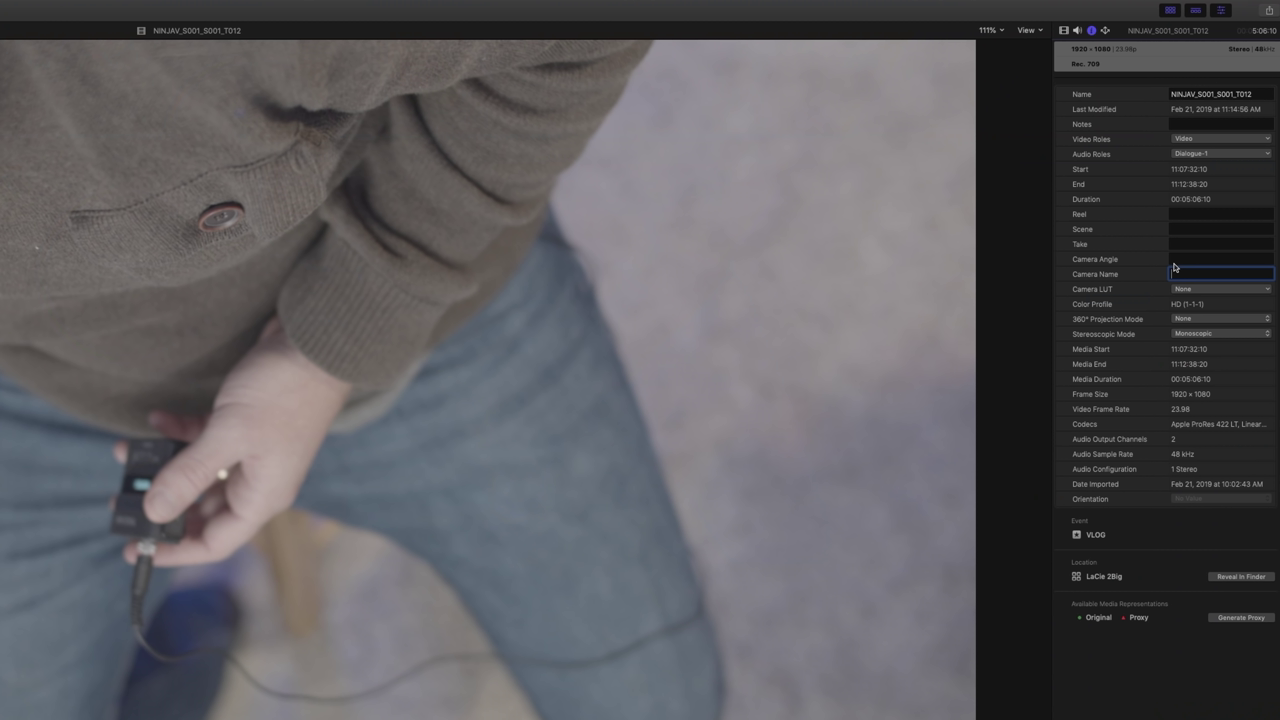
{"action": "type", "text": "BMPCC4K"}
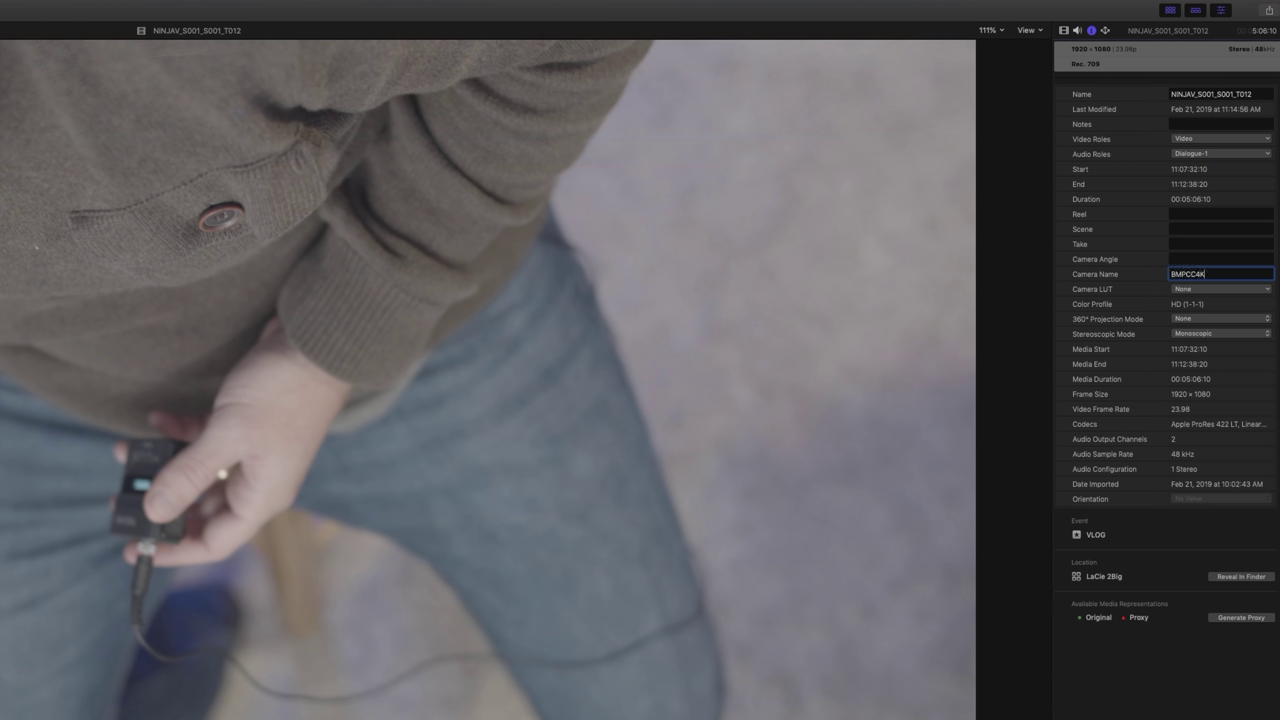
{"action": "key", "text": "shift+Tab"}
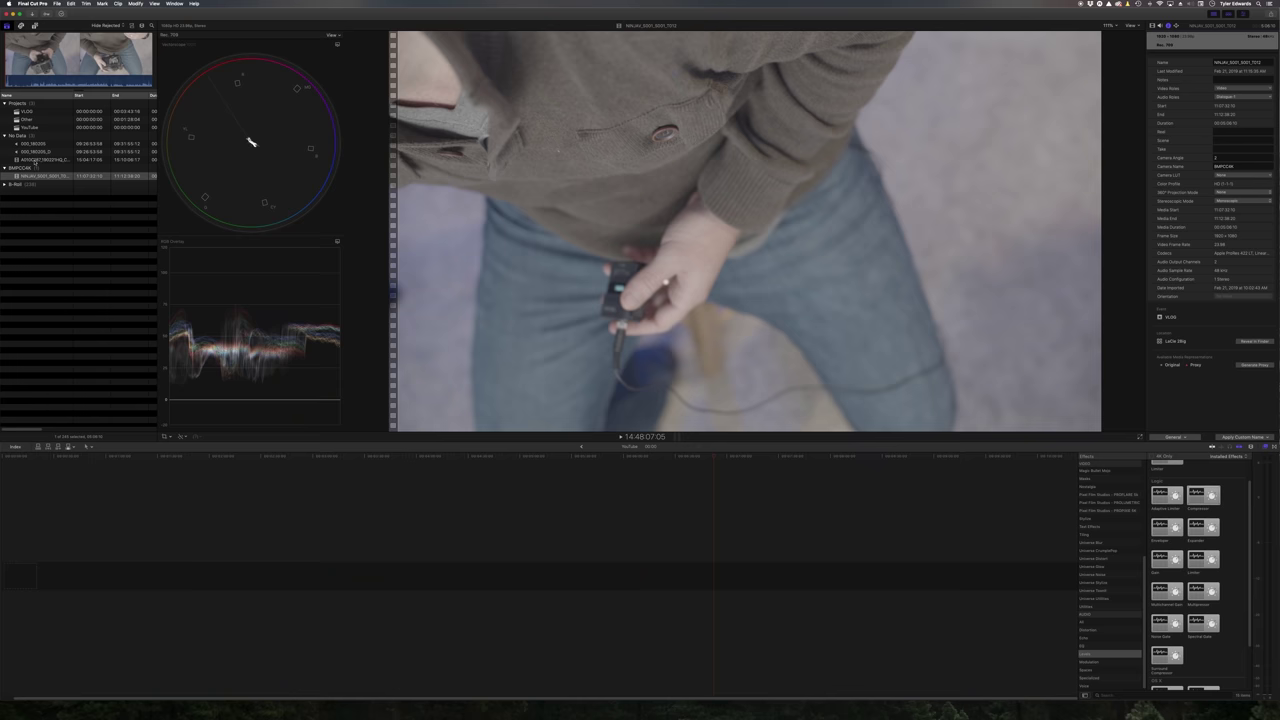
- Name the Canon clip C200 and the next audio clip Tascam Main
{"action": "left_click", "coordinate": [35, 160]}
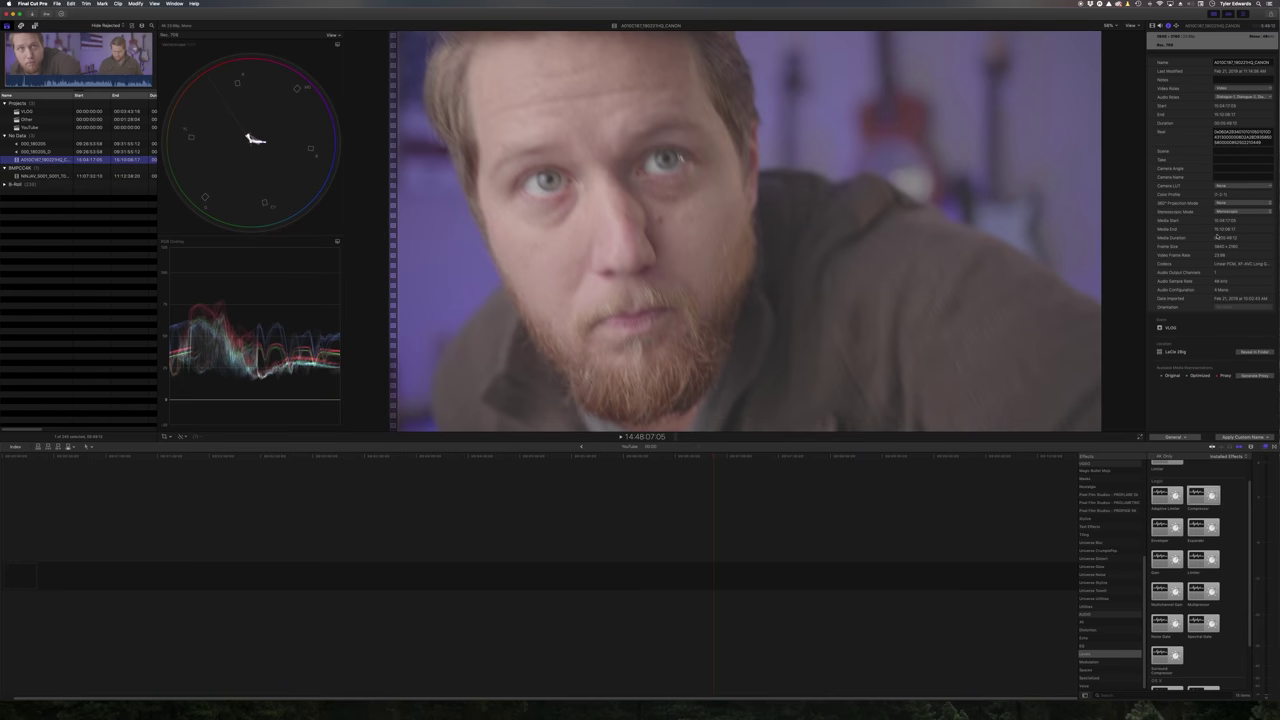
{"action": "left_click", "coordinate": [1232, 178]}
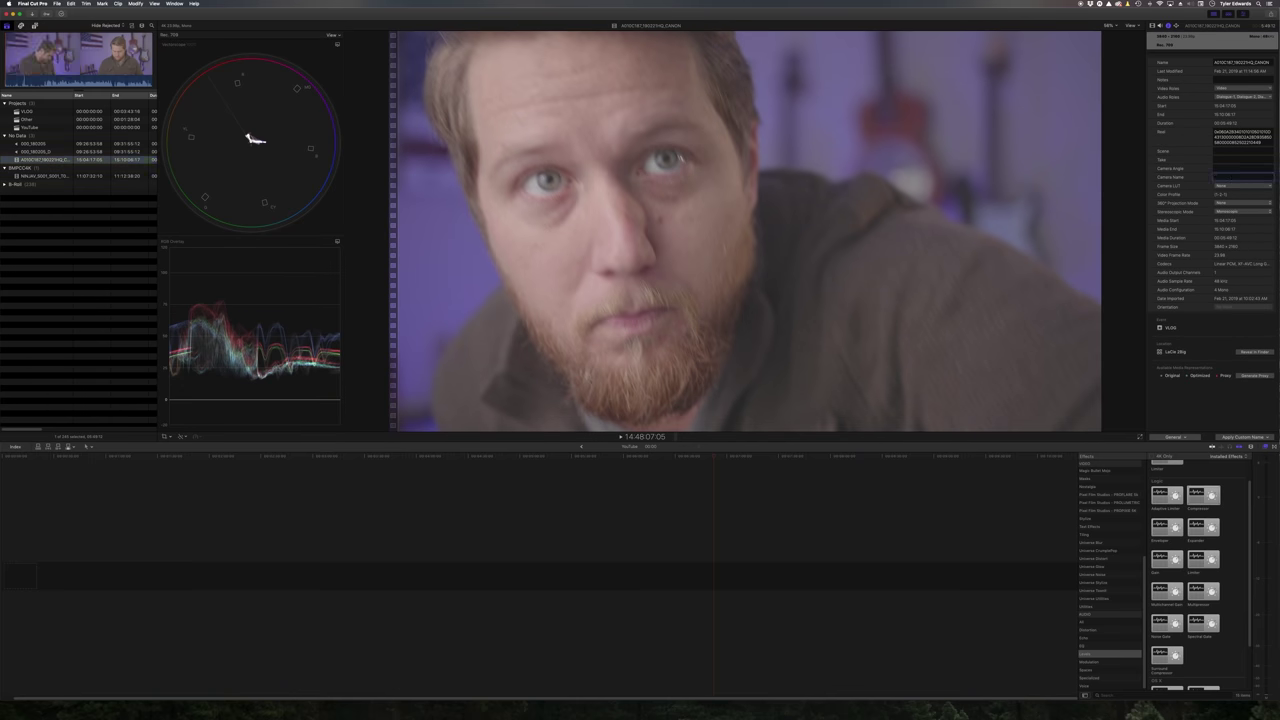
{"action": "type", "text": "C200"}
{"action": "key", "text": "shift+Tab"}
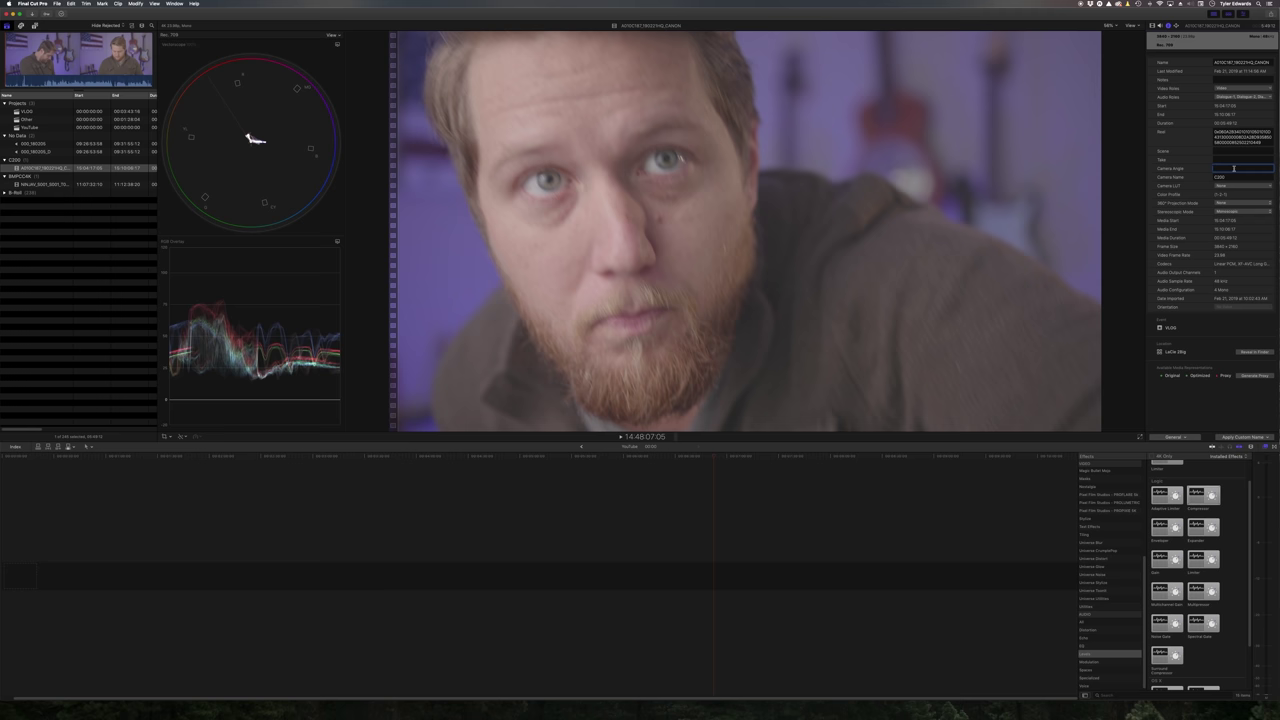
{"action": "key", "text": "Up"}
{"action": "left_click", "coordinate": [1218, 166]}
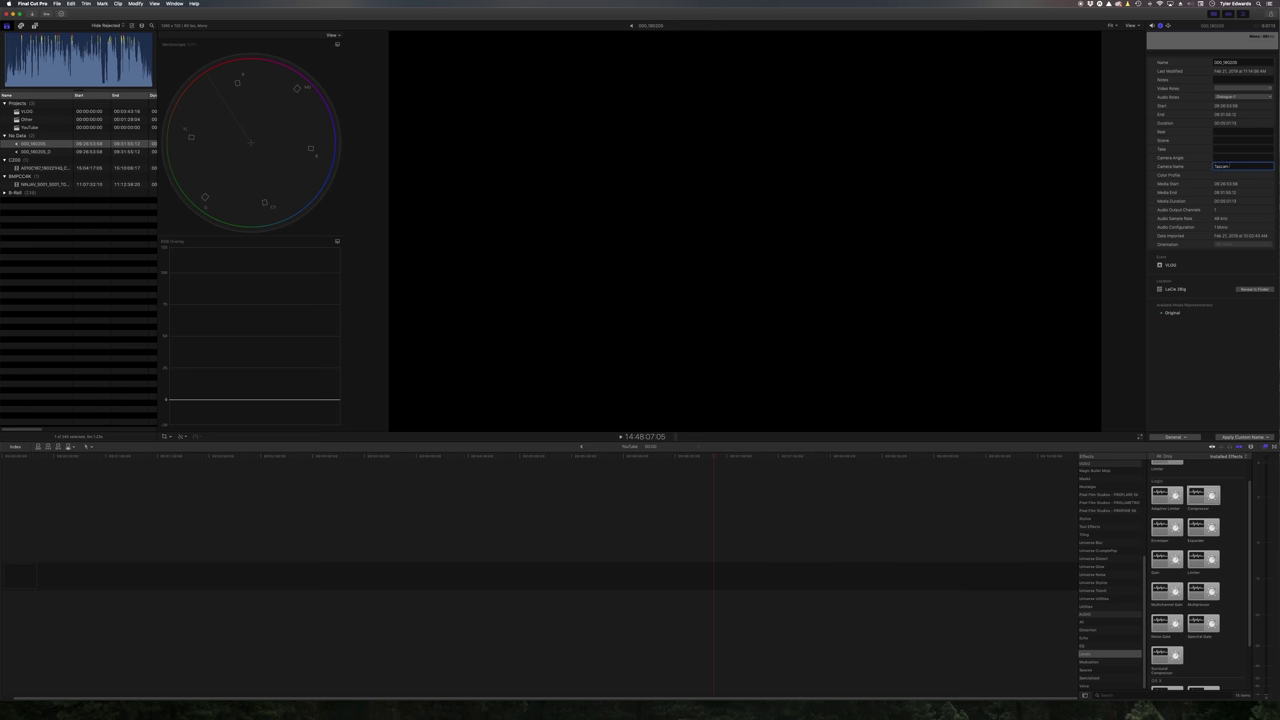
{"action": "key", "text": "Return"}
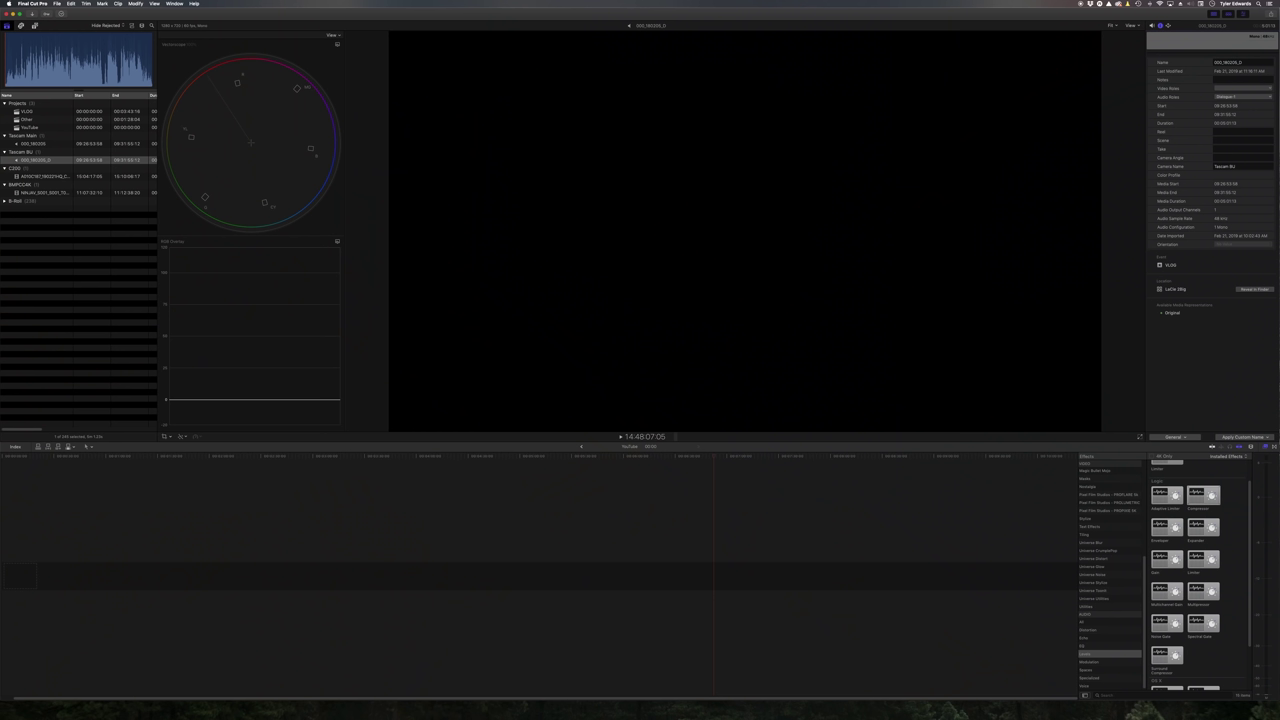
- Select all four clips, from Tascam Main to the last, and choose New Multicam Clip
{"action": "left_click", "coordinate": [85, 144]}
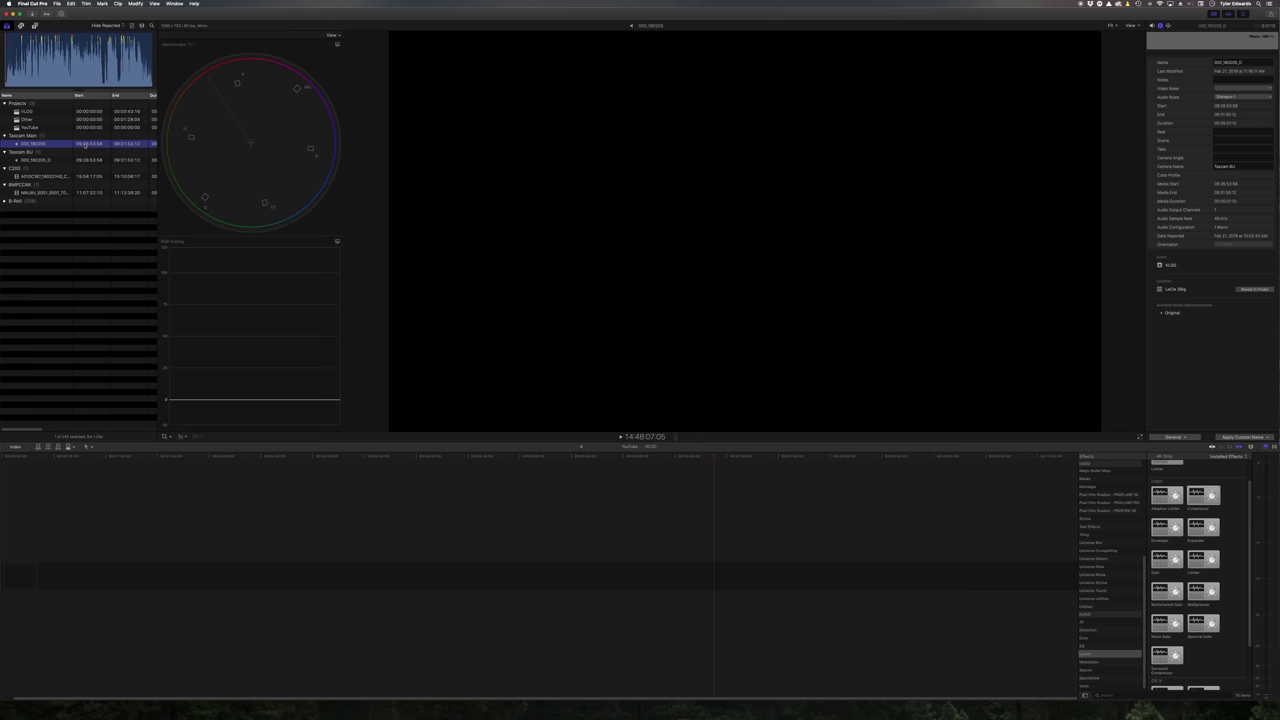
{"action": "left_click", "coordinate": [85, 160], "text": "super"}
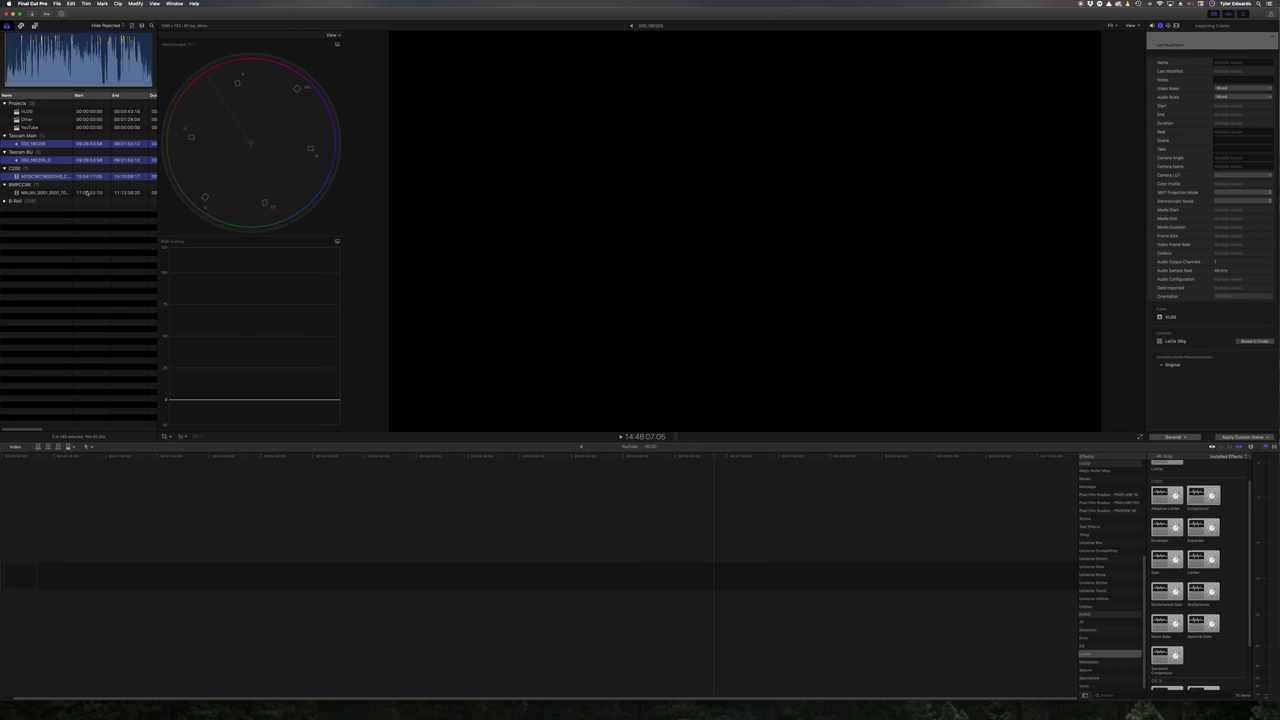
{"action": "left_click", "coordinate": [90, 192], "text": "super"}
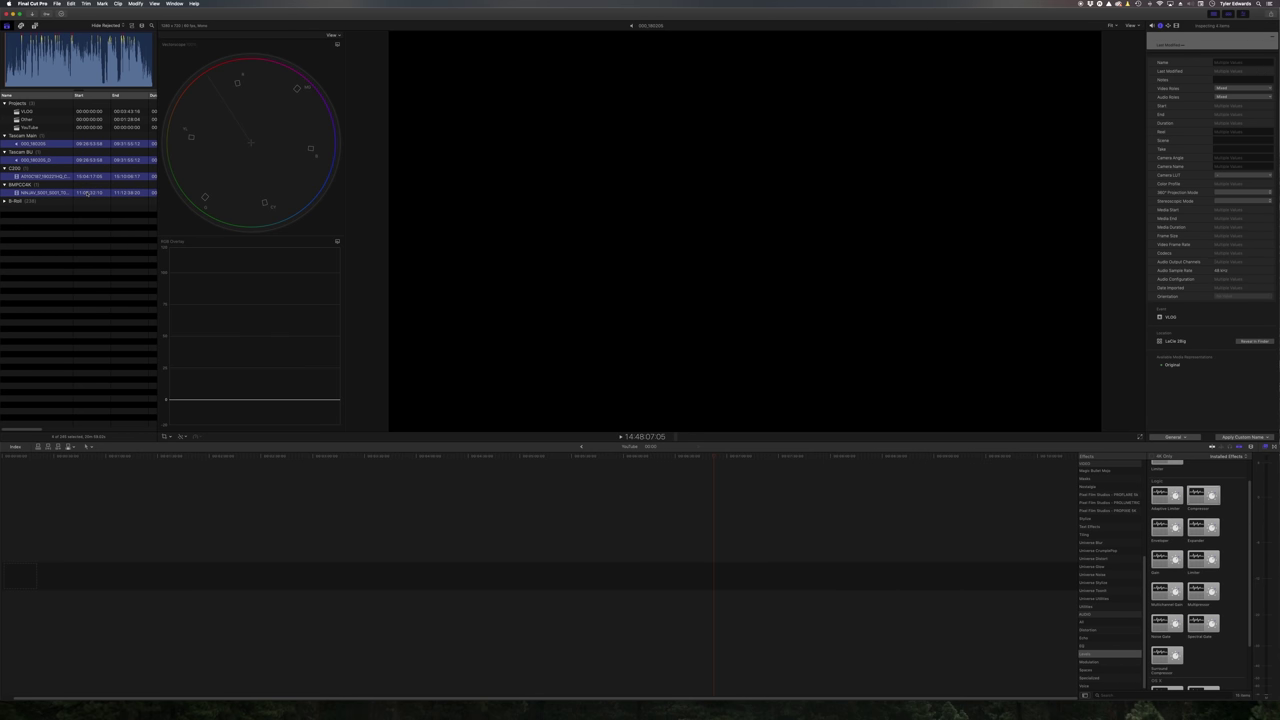
{"action": "right_click", "coordinate": [88, 192]}
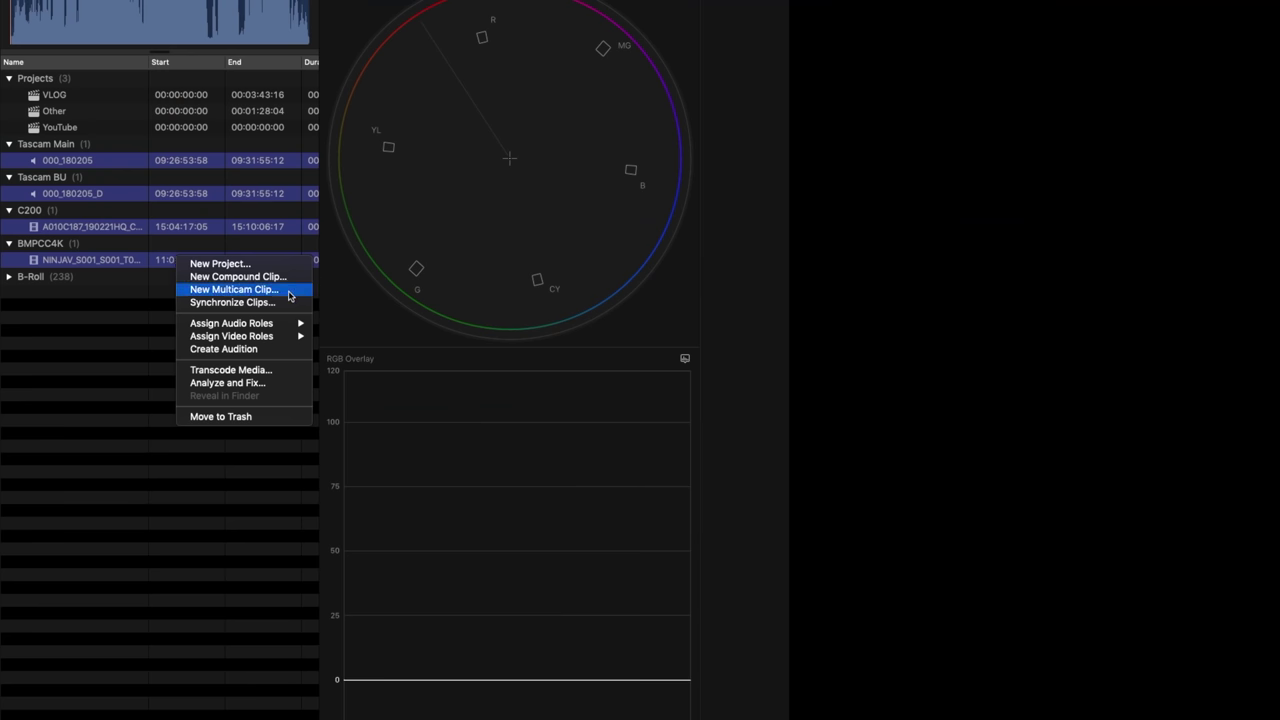
{"action": "left_click", "coordinate": [282, 293]}
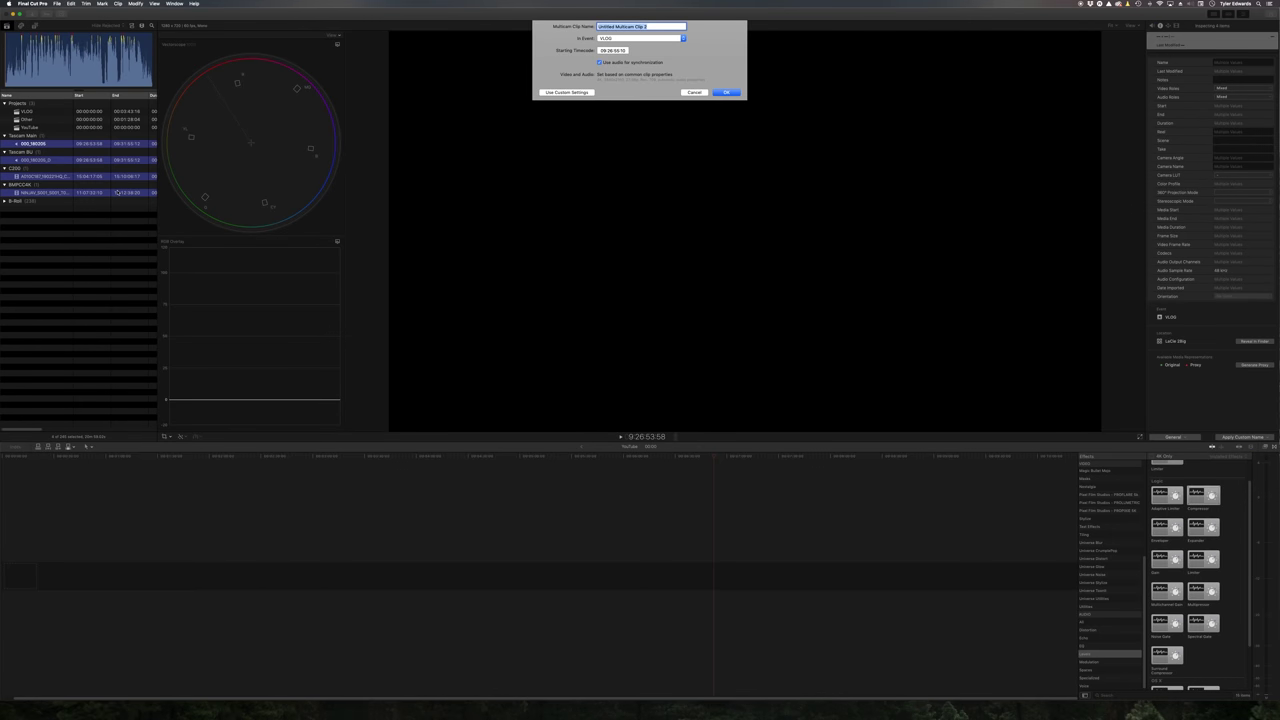
{"action": "type", "text": "tions"}
- Build '5D Functions Multicam' with automatic settings and audio synchronization
{"action": "left_click", "coordinate": [575, 92]}
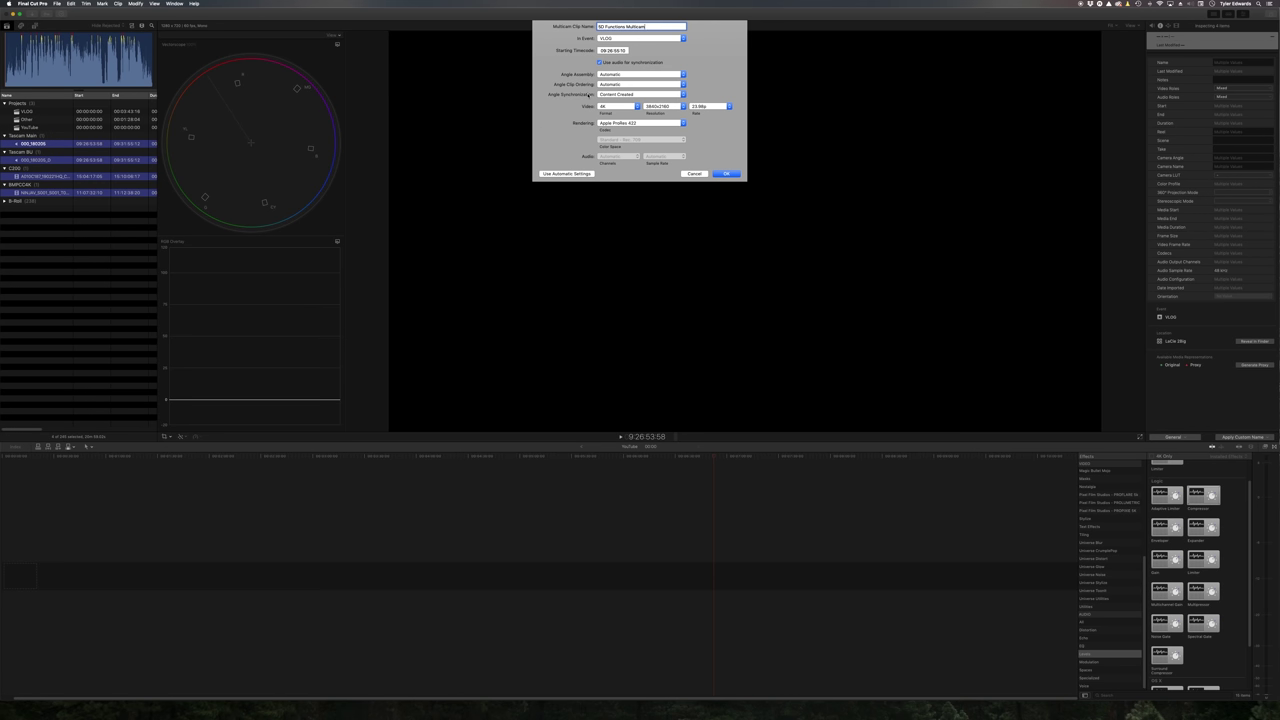
{"action": "left_click", "coordinate": [570, 173]}
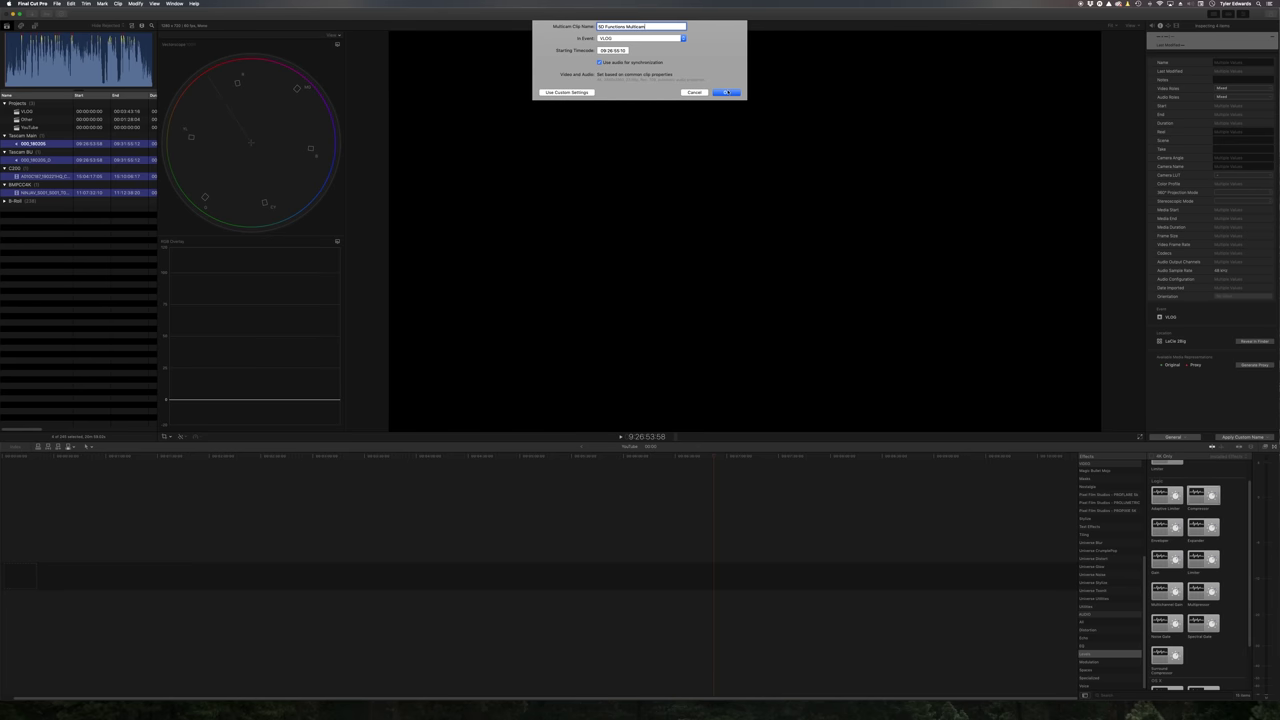
{"action": "left_click", "coordinate": [726, 92]}
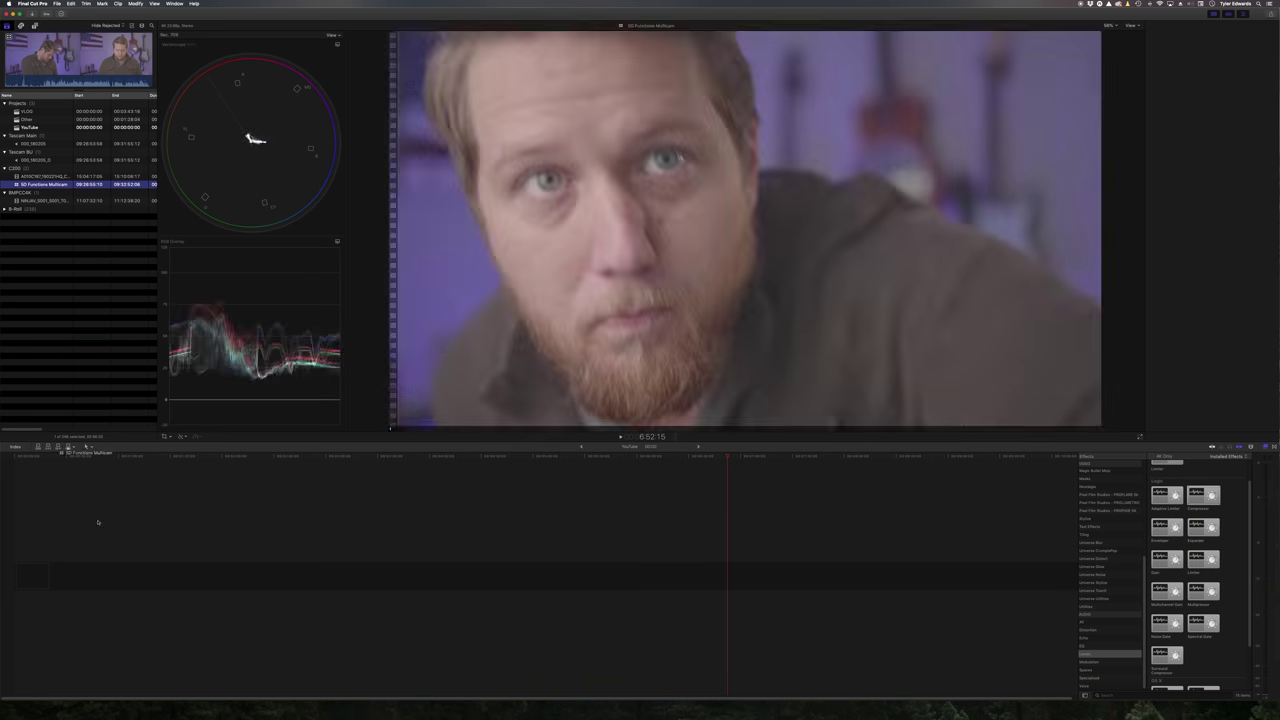
- Place the 5D Functions Multicam clip at the start of the YouTube timeline
{"action": "mouse_move", "coordinate": [89, 331]}
{"action": "left_mouse_down"}
{"action": "mouse_move", "coordinate": [72, 570]}
{"action": "mouse_move", "coordinate": [18, 578]}
{"action": "left_mouse_up"}
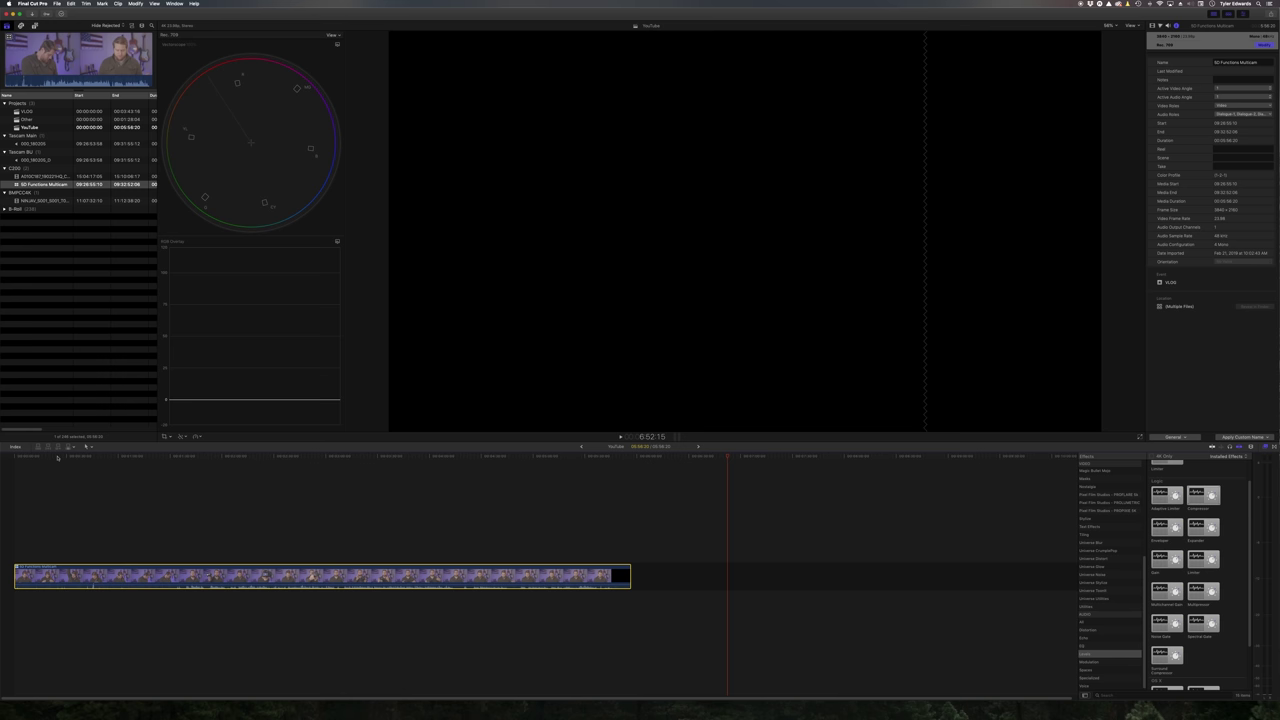
{"action": "key", "text": "shift+super+7"}
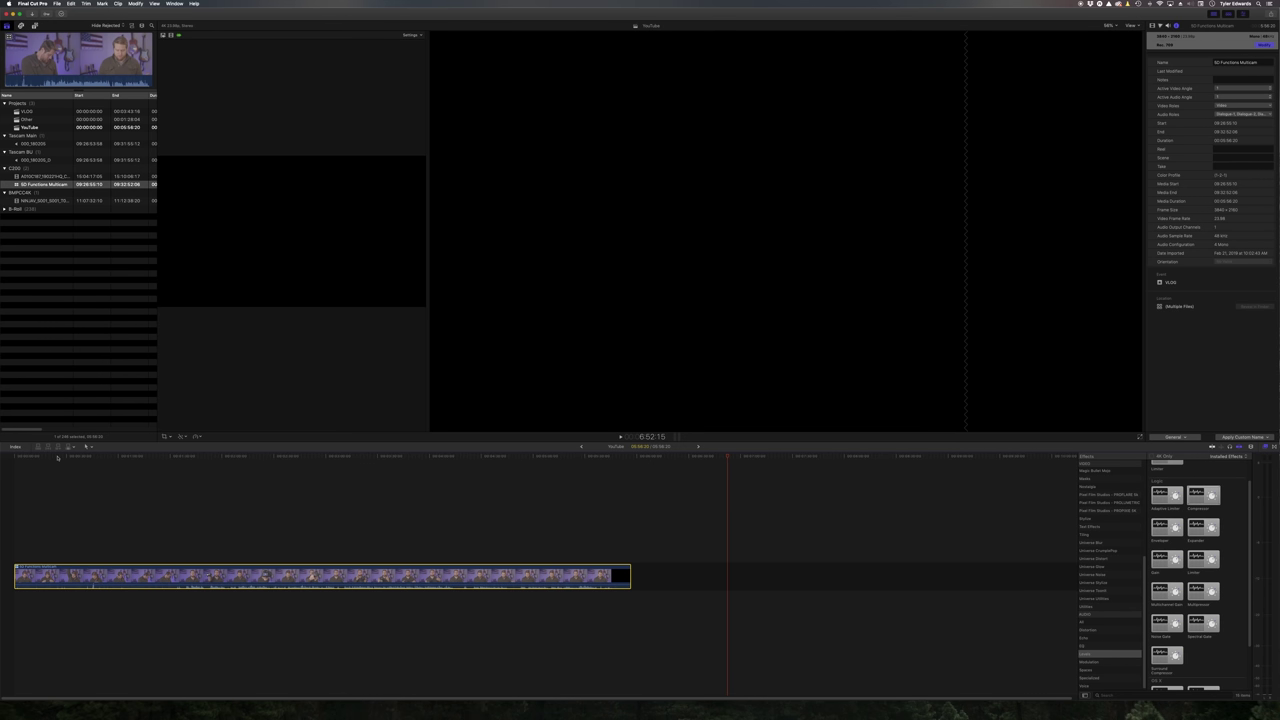
- Skim into the multicam clip, then return the playhead to the timeline start
{"action": "left_click", "coordinate": [490, 460]}
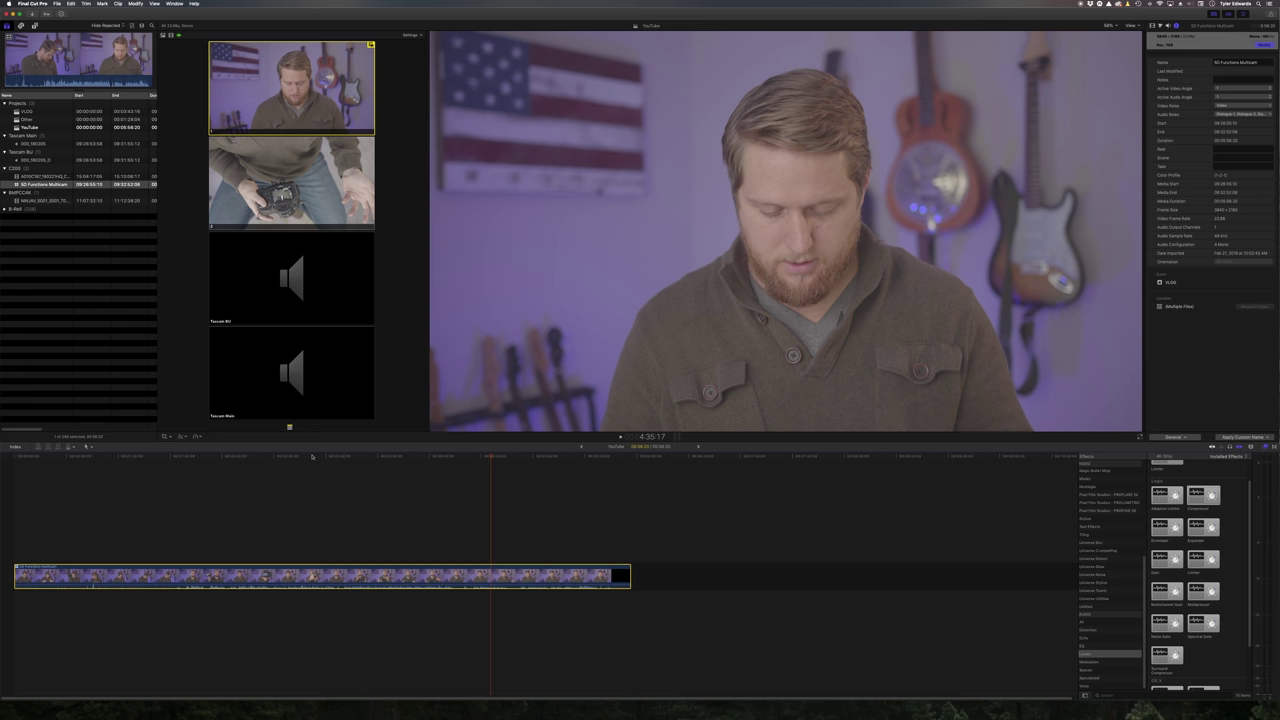
{"action": "key", "text": "Home"}
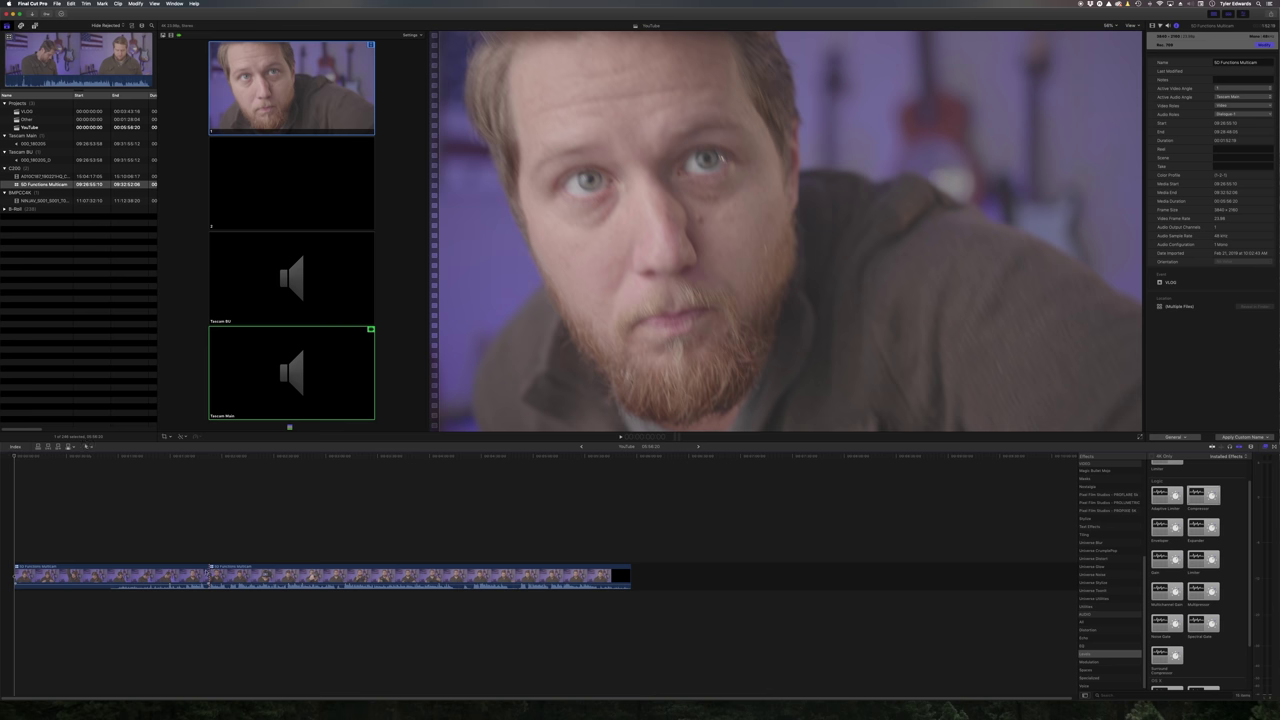
- Delete the opening clip and an unwanted middle section, closing the gaps
{"action": "left_click", "coordinate": [110, 575]}
{"action": "key", "text": "Delete"}
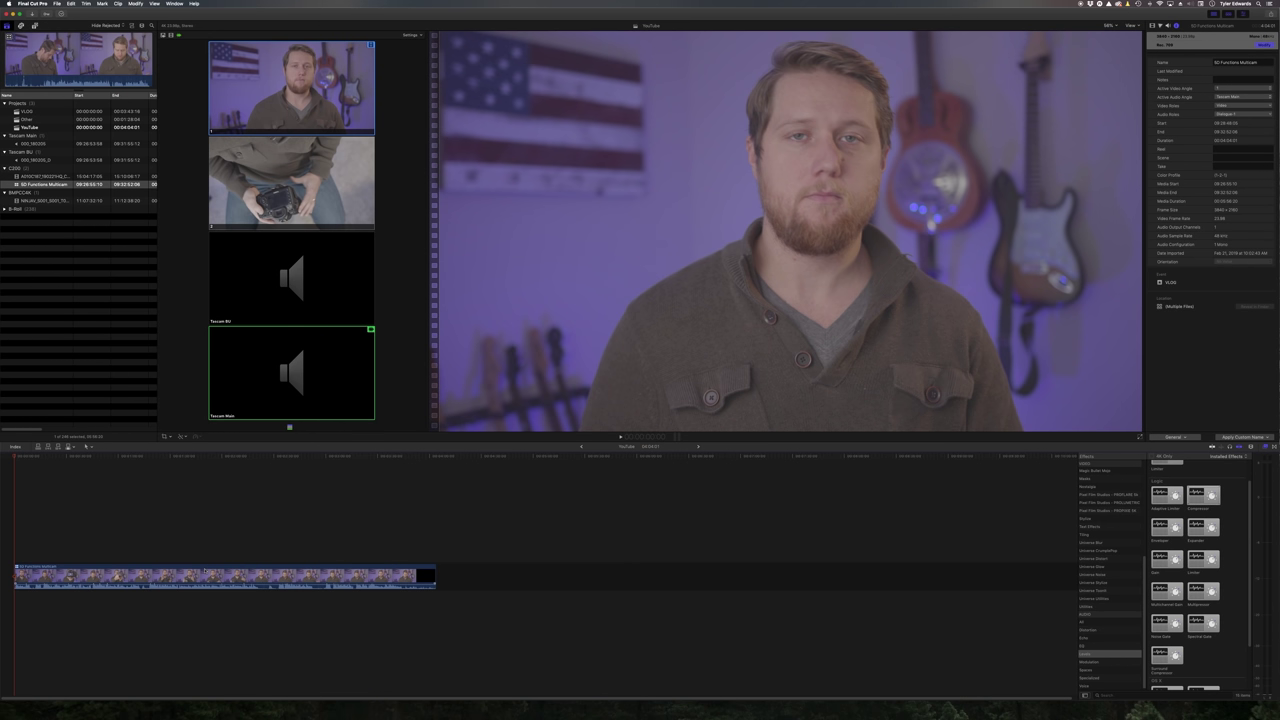
{"action": "key", "text": "space"}
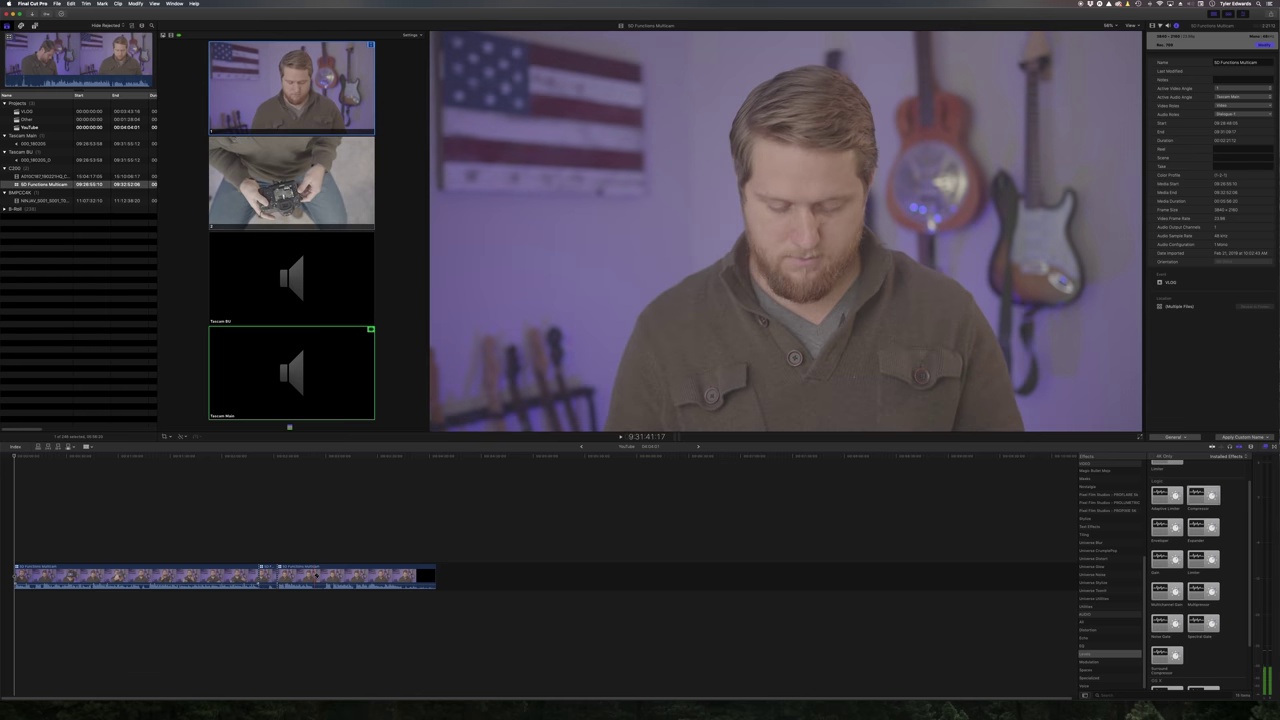
{"action": "key", "text": "space"}
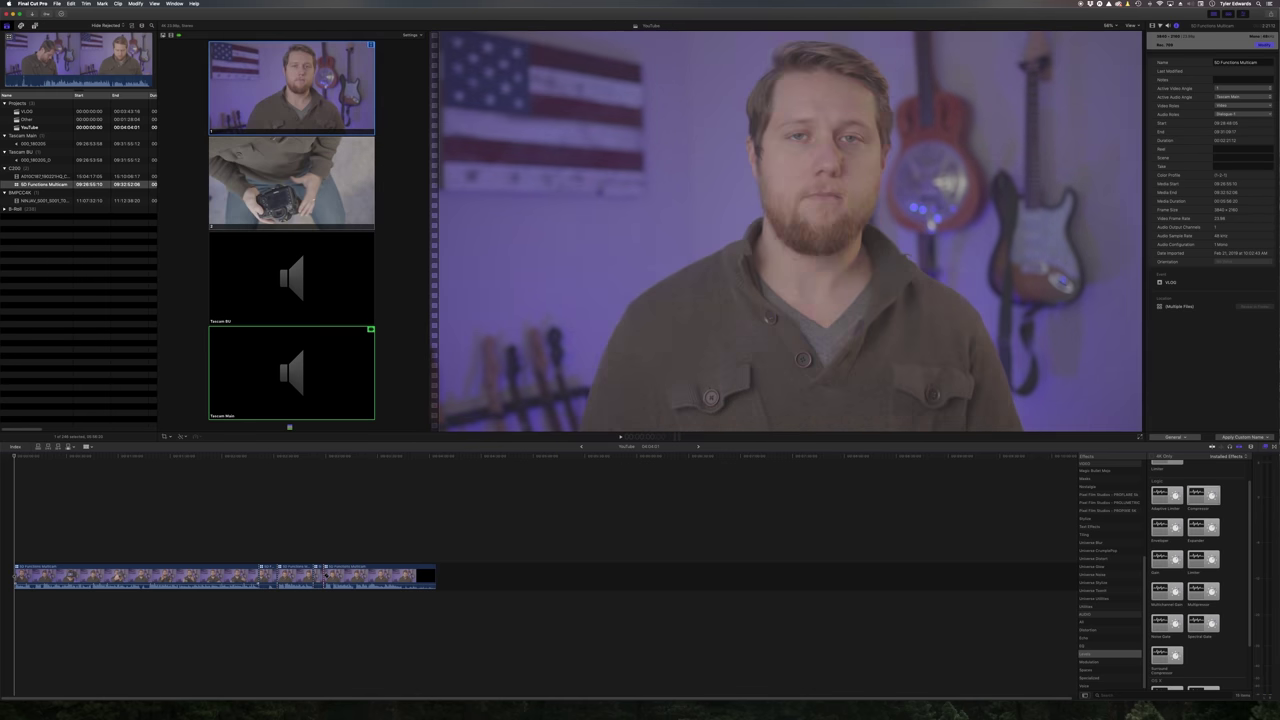
{"action": "key", "text": "Delete"}
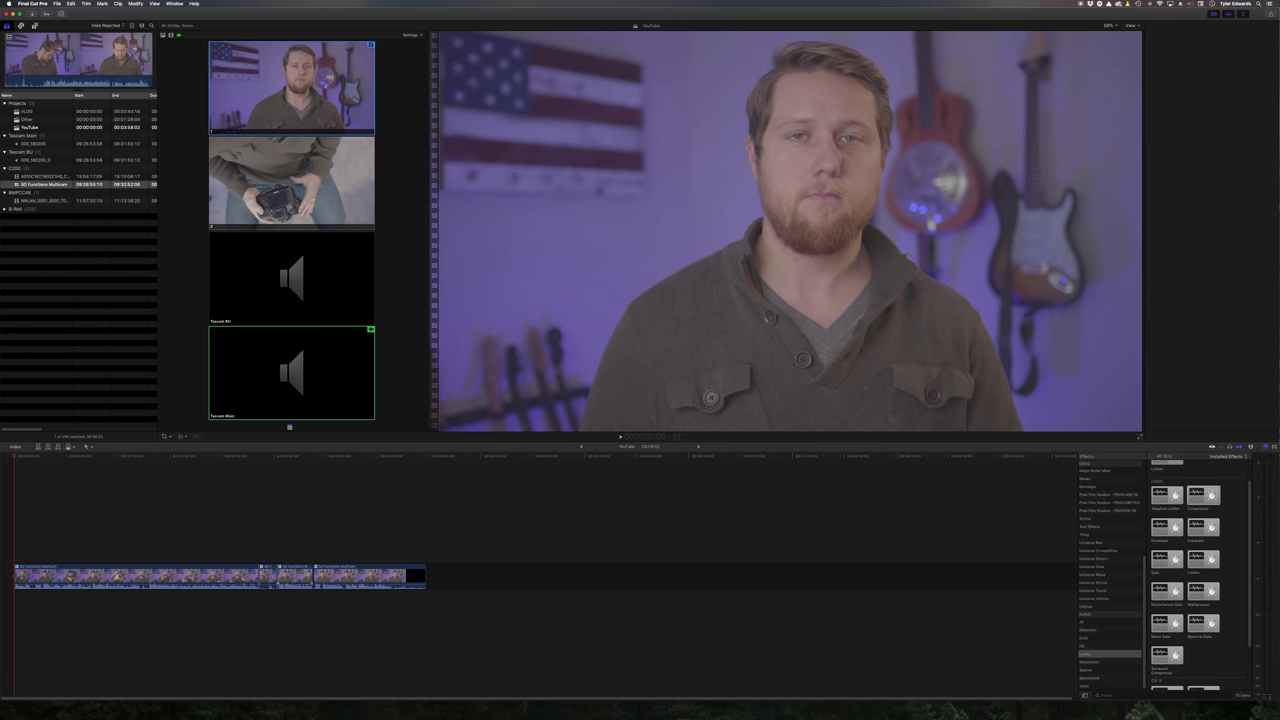
{"action": "key", "text": "Delete"}
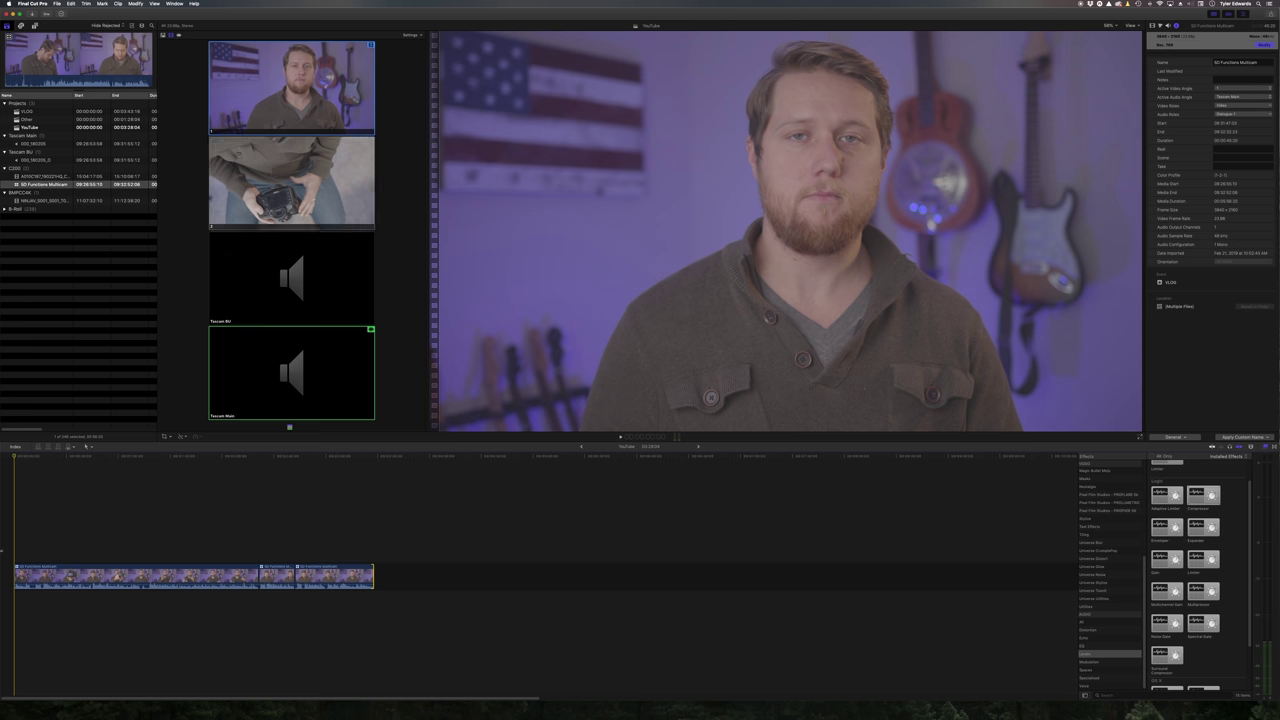
- Cut live between the overhead and front angles, then fit the whole project
{"action": "key", "text": "space"}
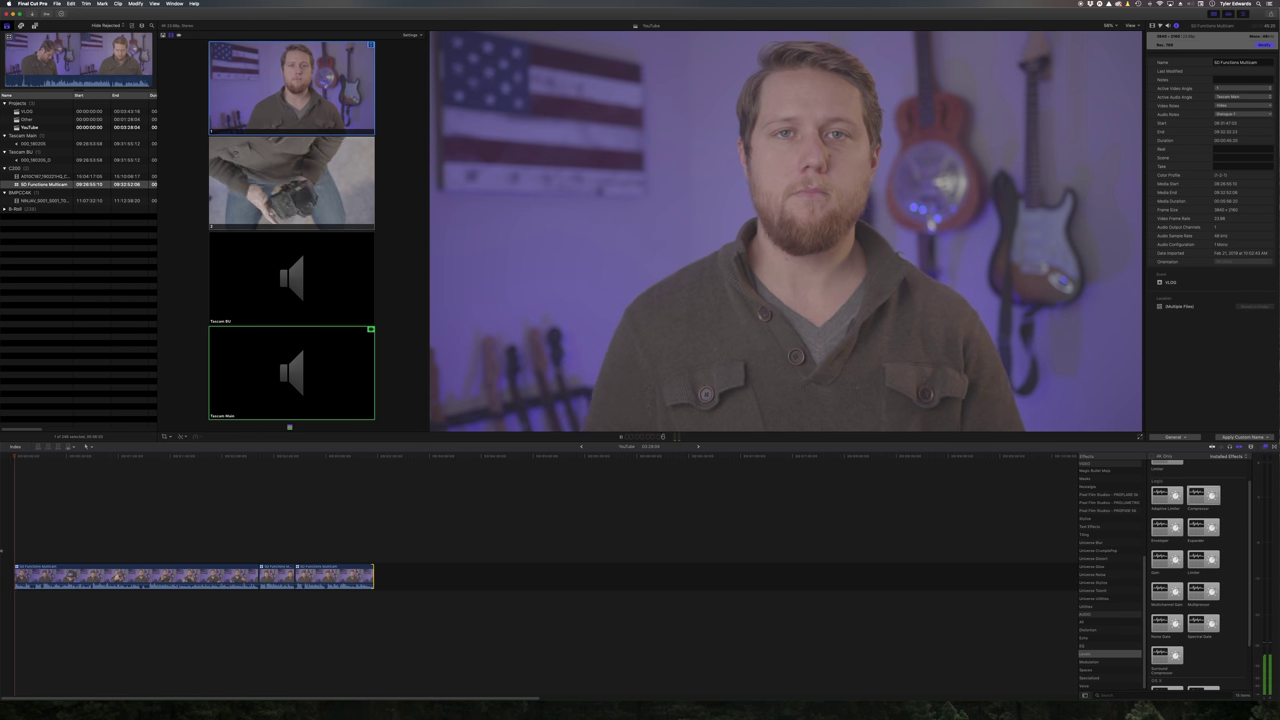
{"action": "left_click", "coordinate": [258, 173]}
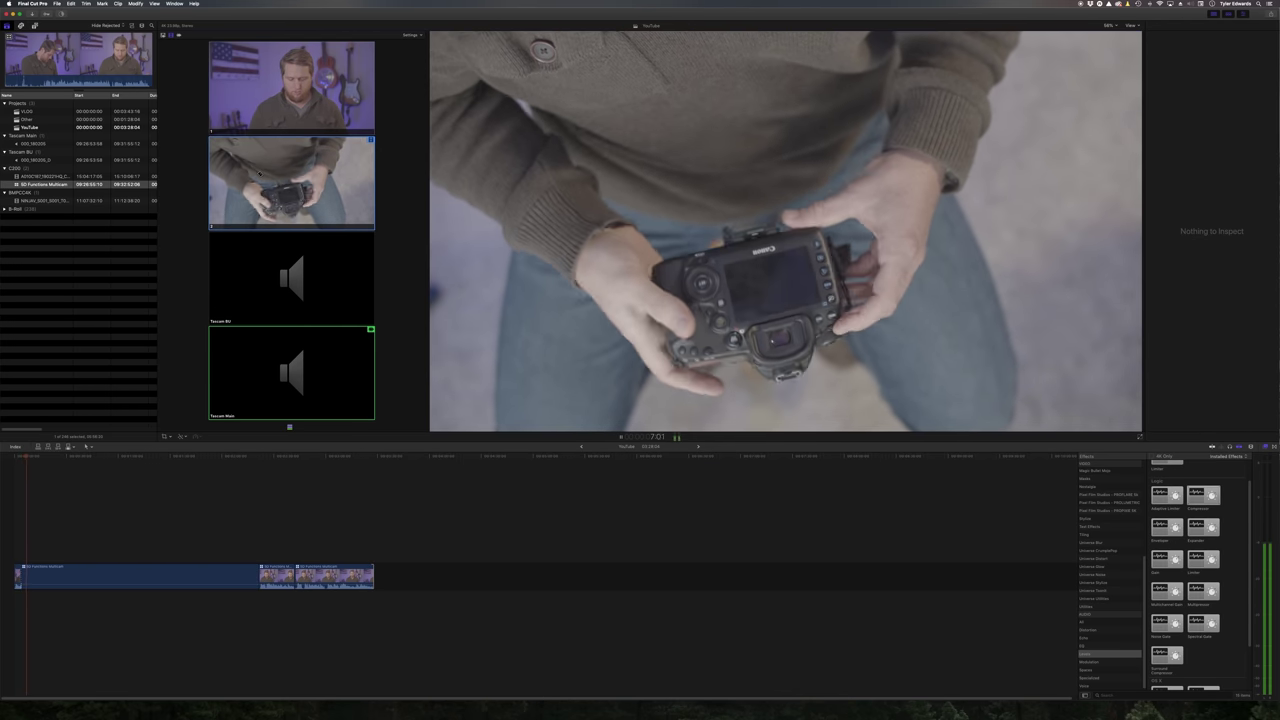
{"action": "left_click", "coordinate": [288, 96]}
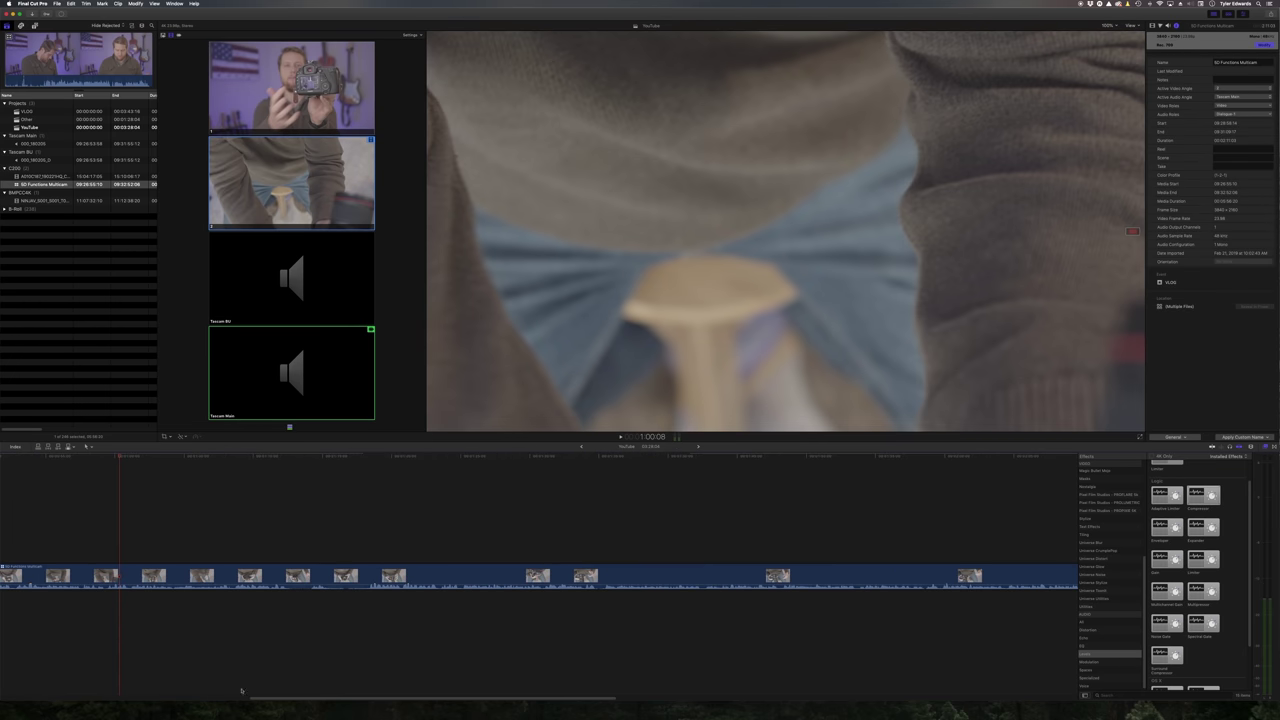
{"action": "key", "text": "super+minus"}
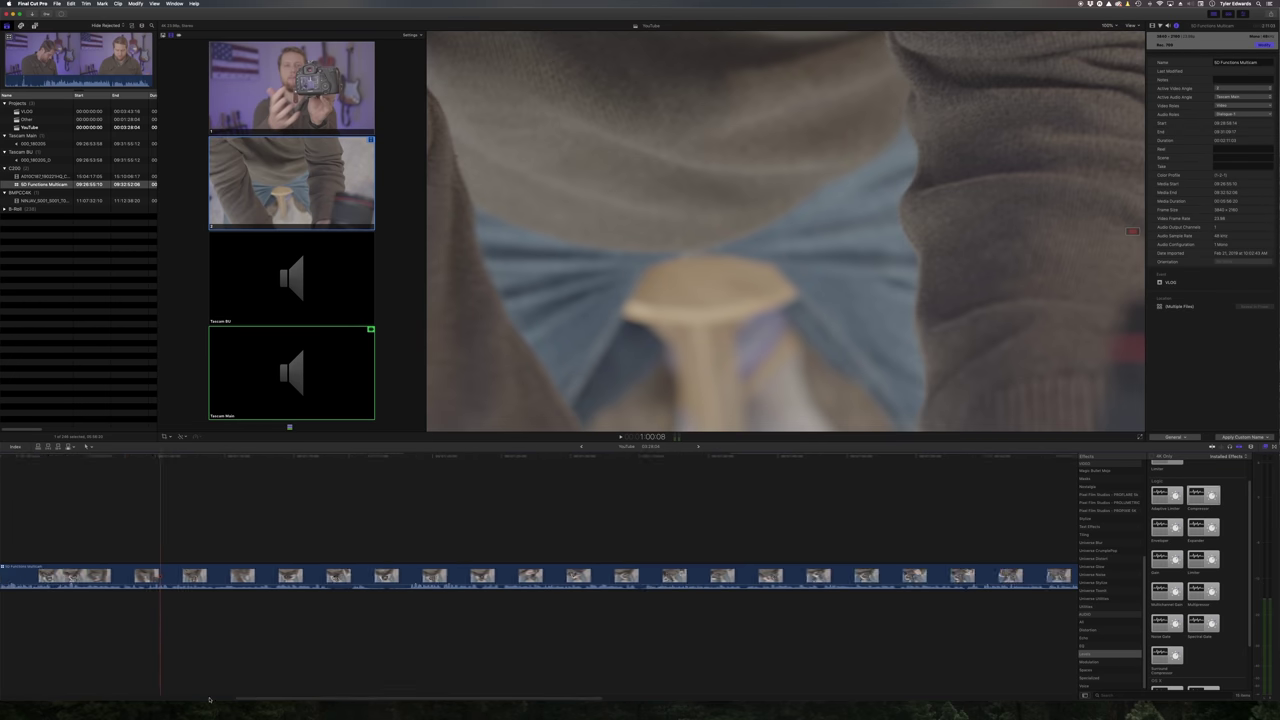
{"action": "key", "text": "super+minus"}
{"action": "key", "text": "super+minus"}
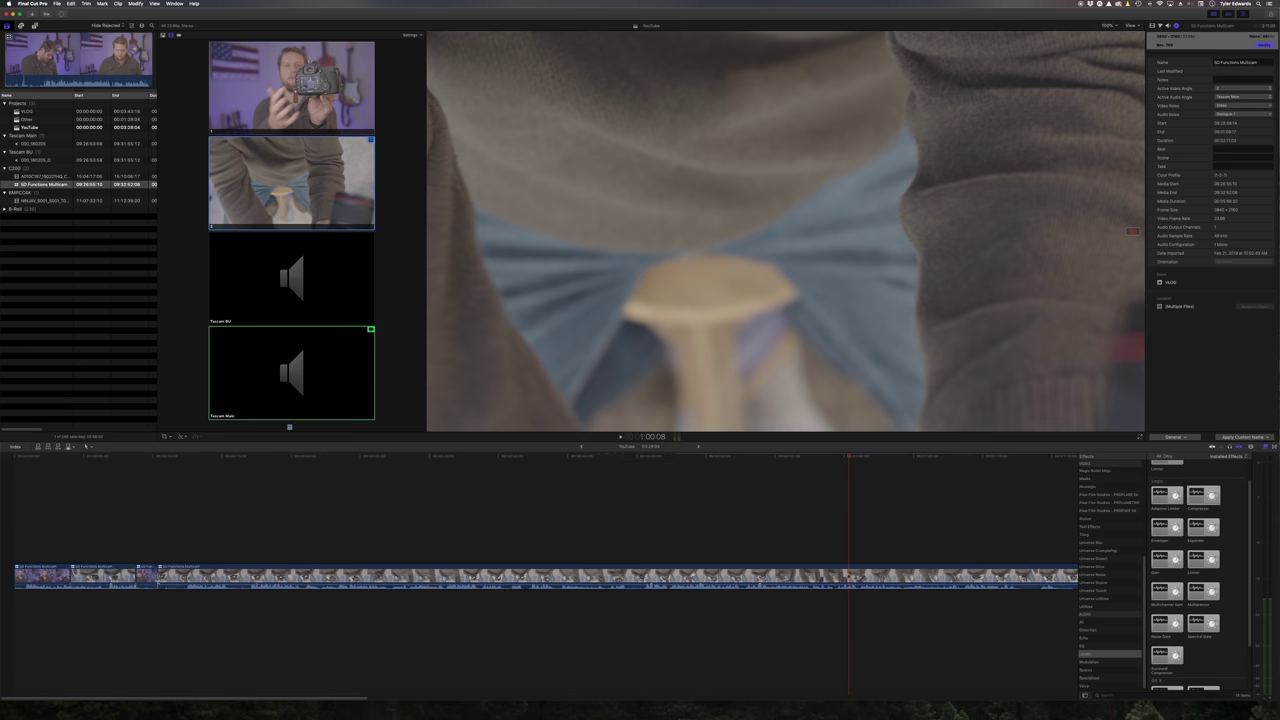
{"action": "key", "text": "shift+super+7"}
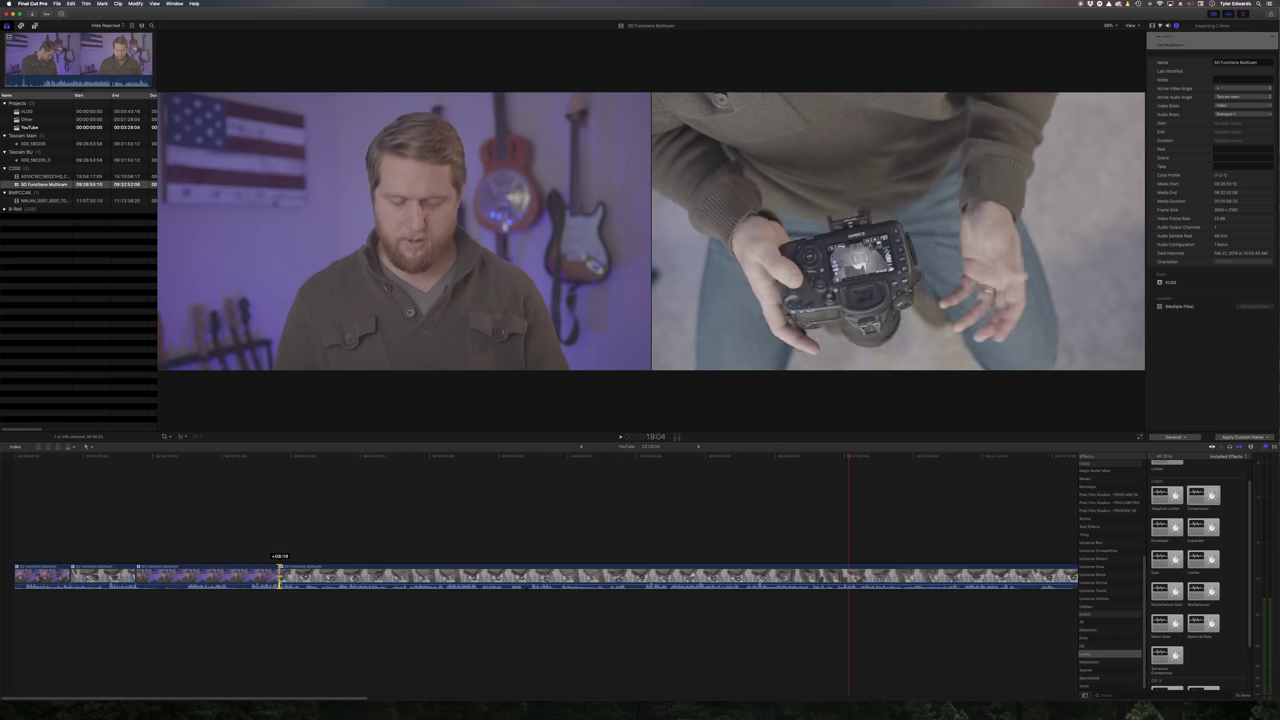
{"action": "key", "text": "shift+super+7"}
{"action": "key", "text": "space"}
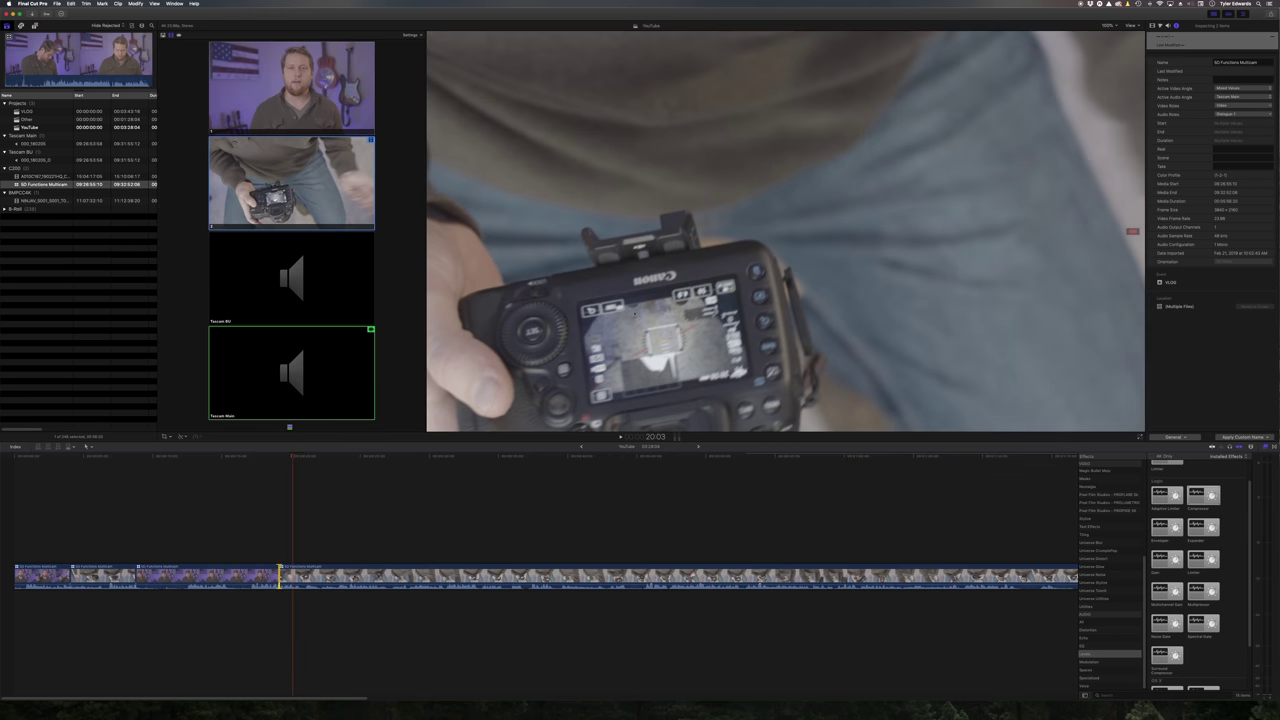
{"action": "key", "text": "Home"}
{"action": "key", "text": "shift+z"}
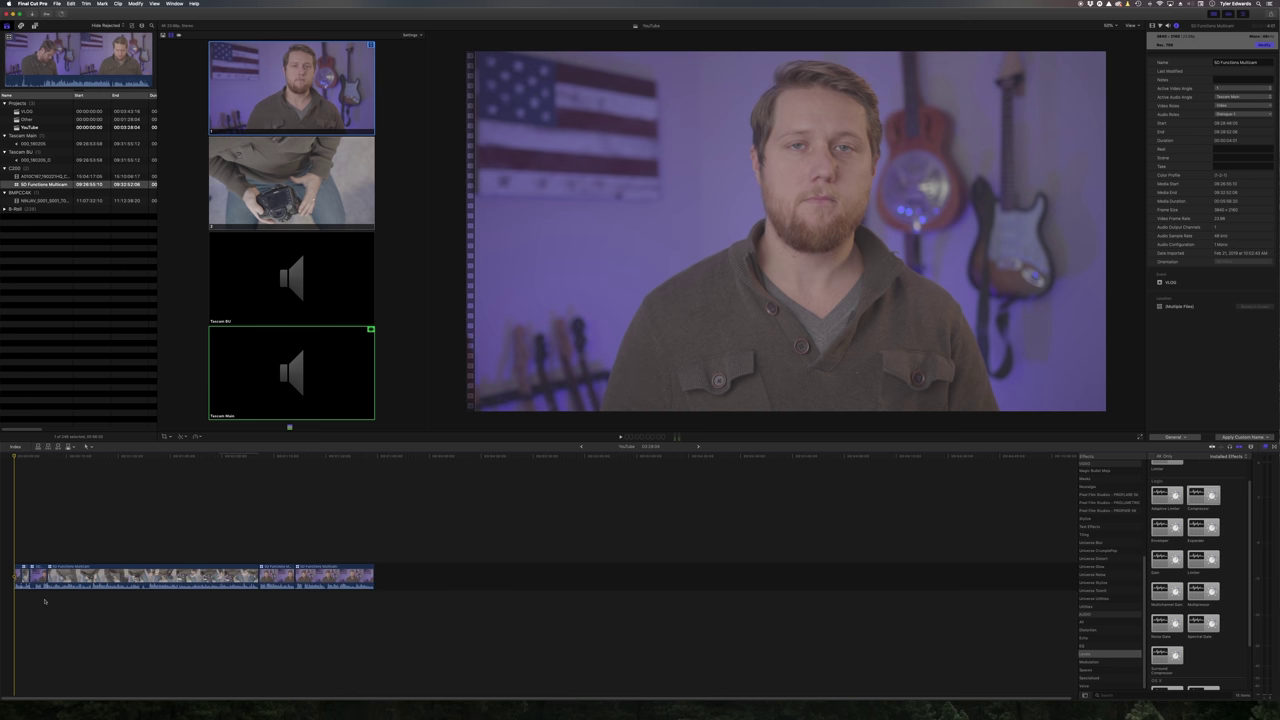
{"action": "left_click", "coordinate": [294, 535]}
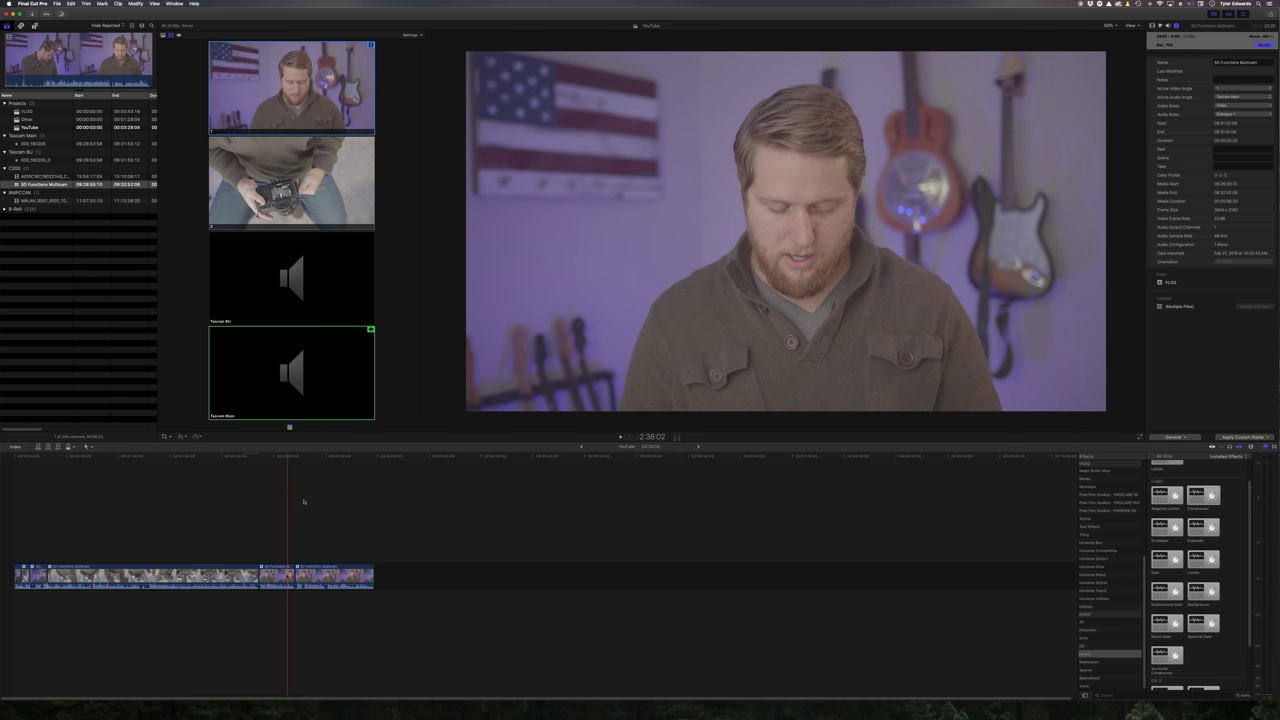
{"action": "key", "text": "l"}
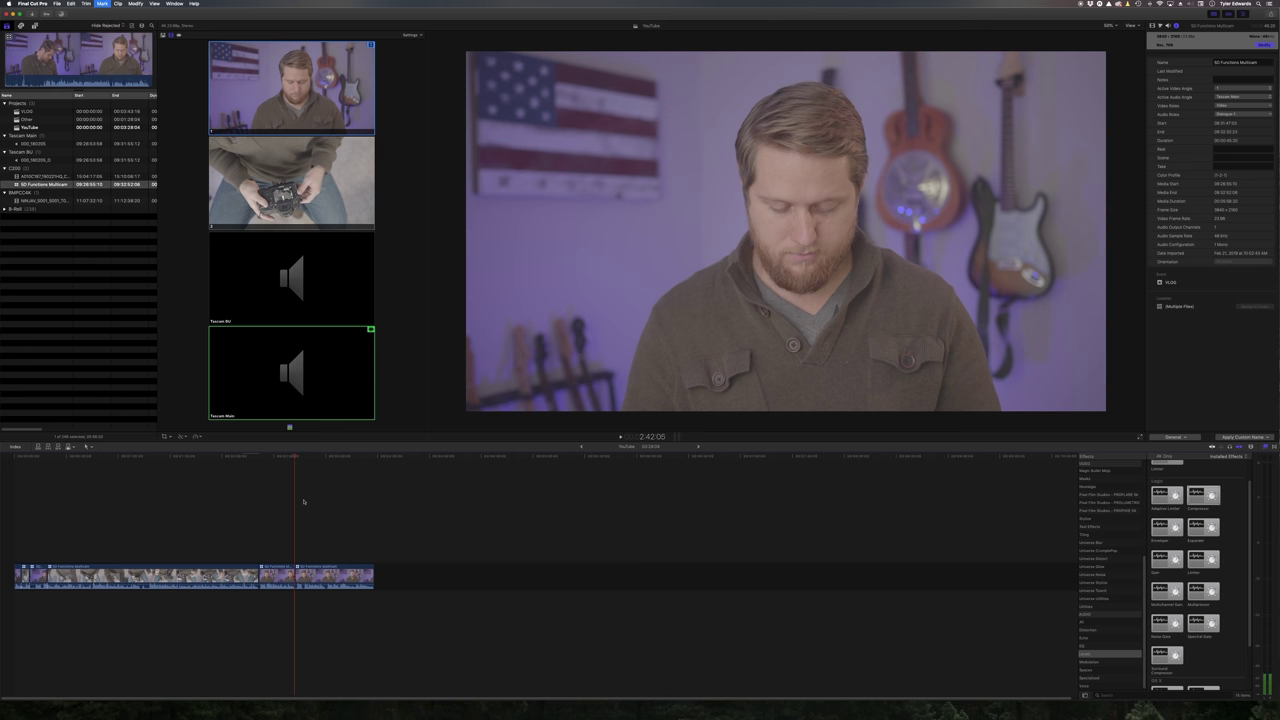
{"action": "key", "text": "l"}
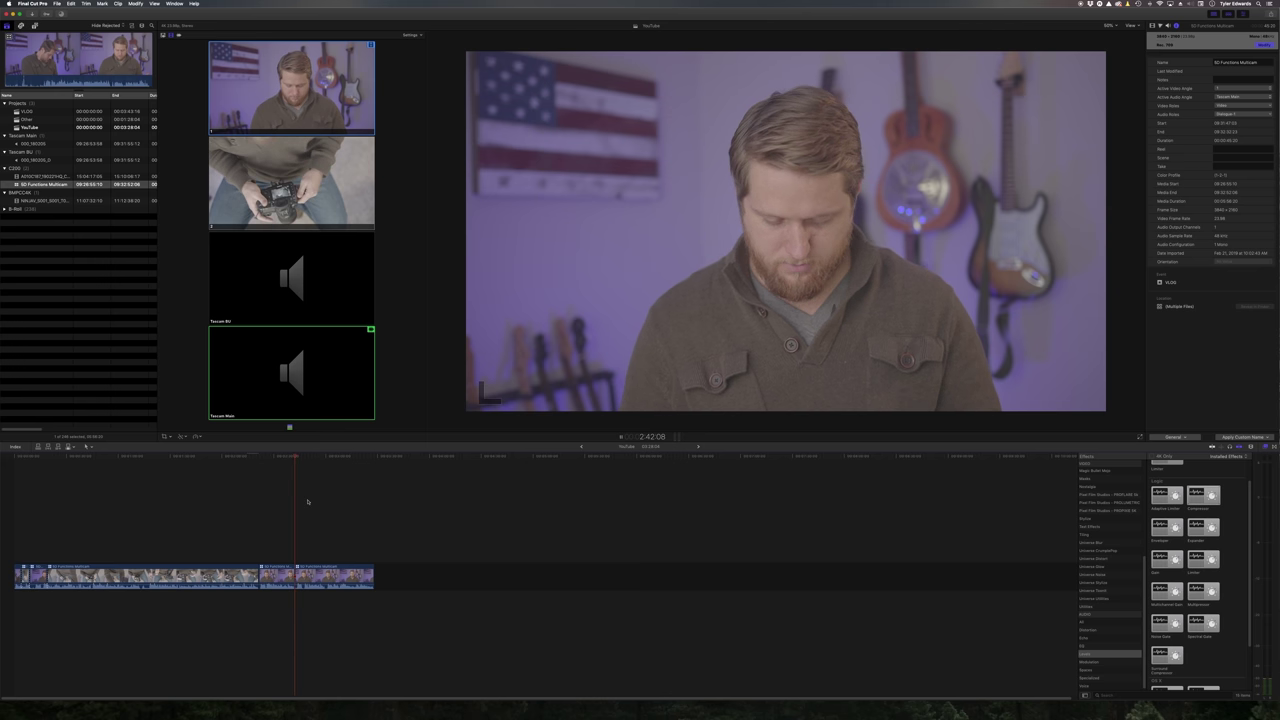
{"action": "left_click", "coordinate": [332, 543]}
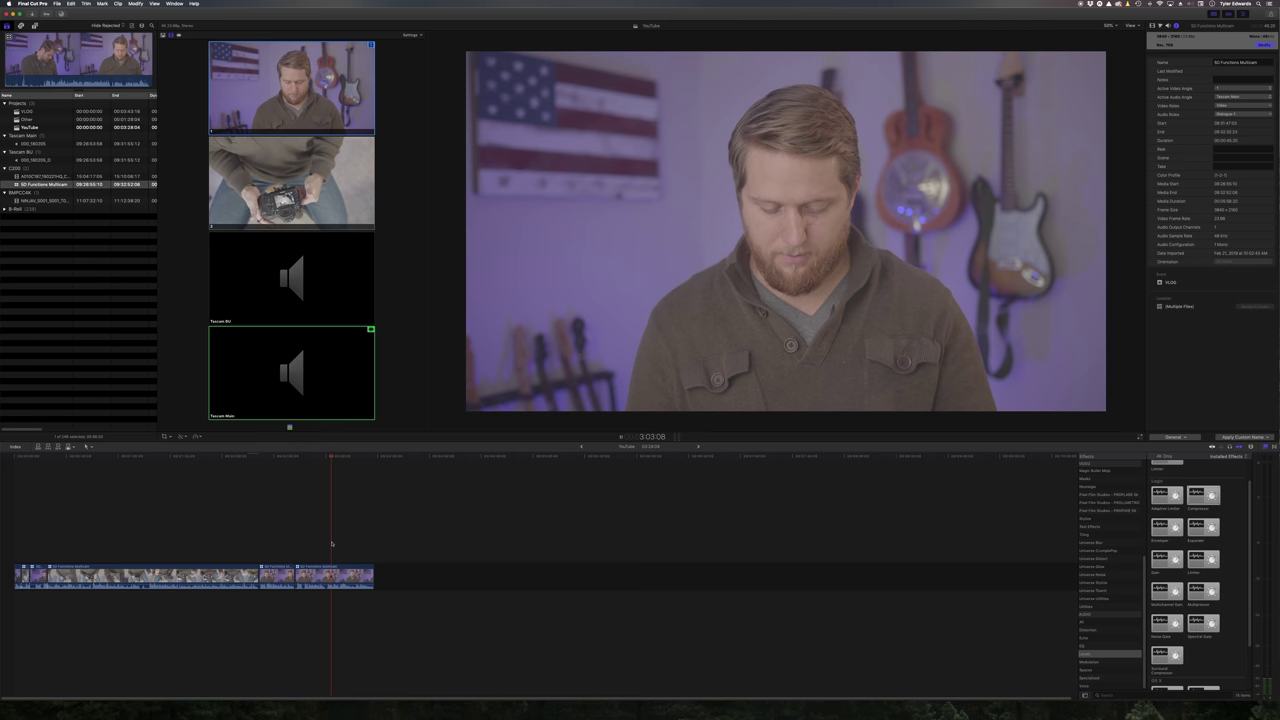
{"action": "key", "text": "l"}
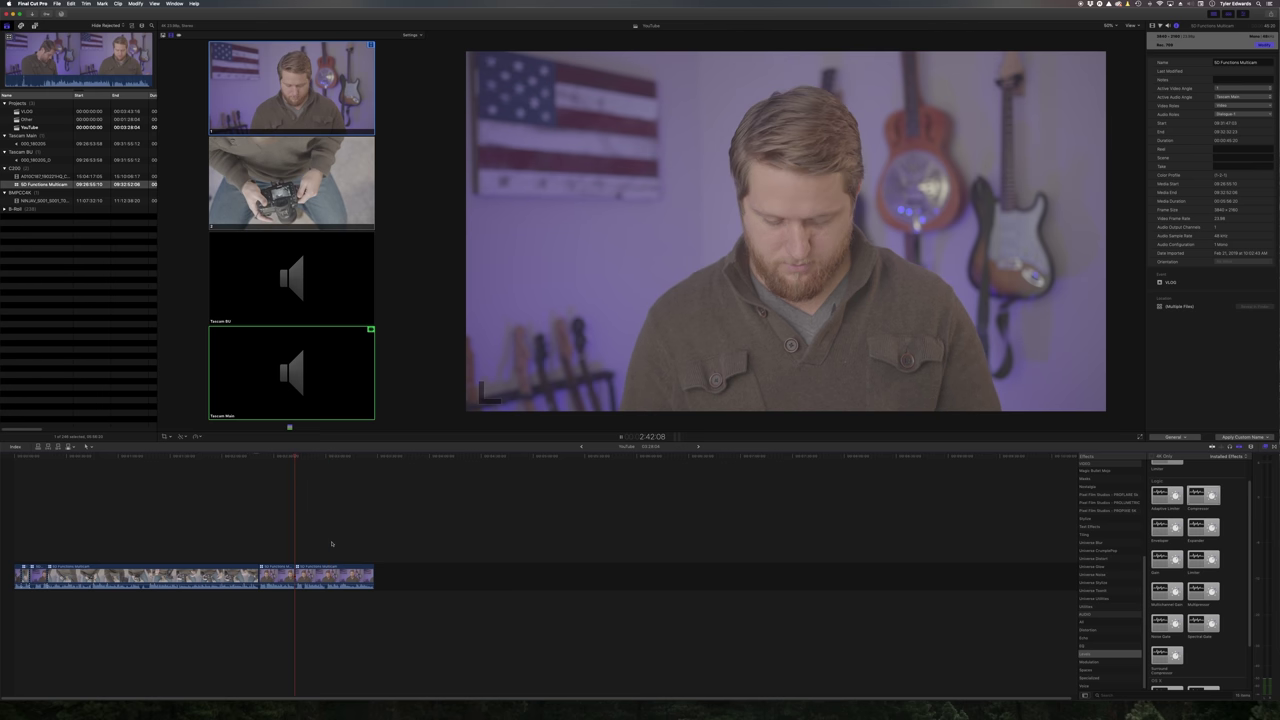
{"action": "left_click", "coordinate": [325, 175]}
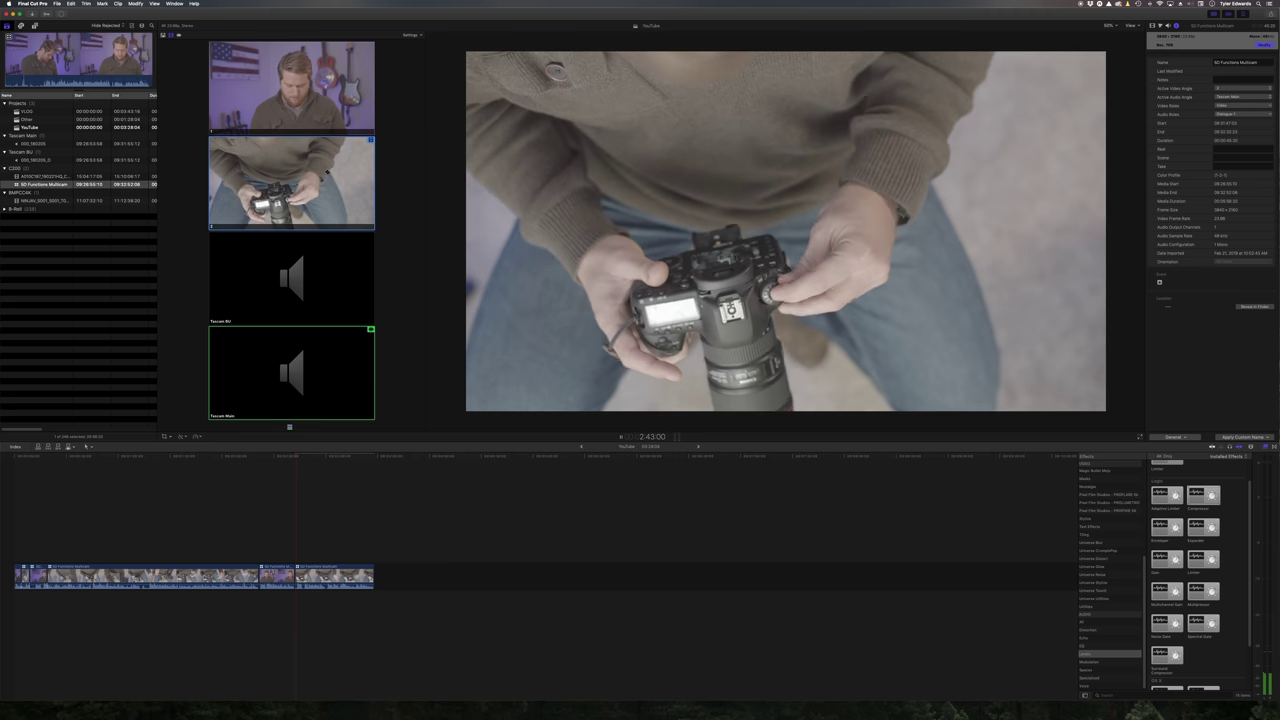
{"action": "key", "text": "1"}
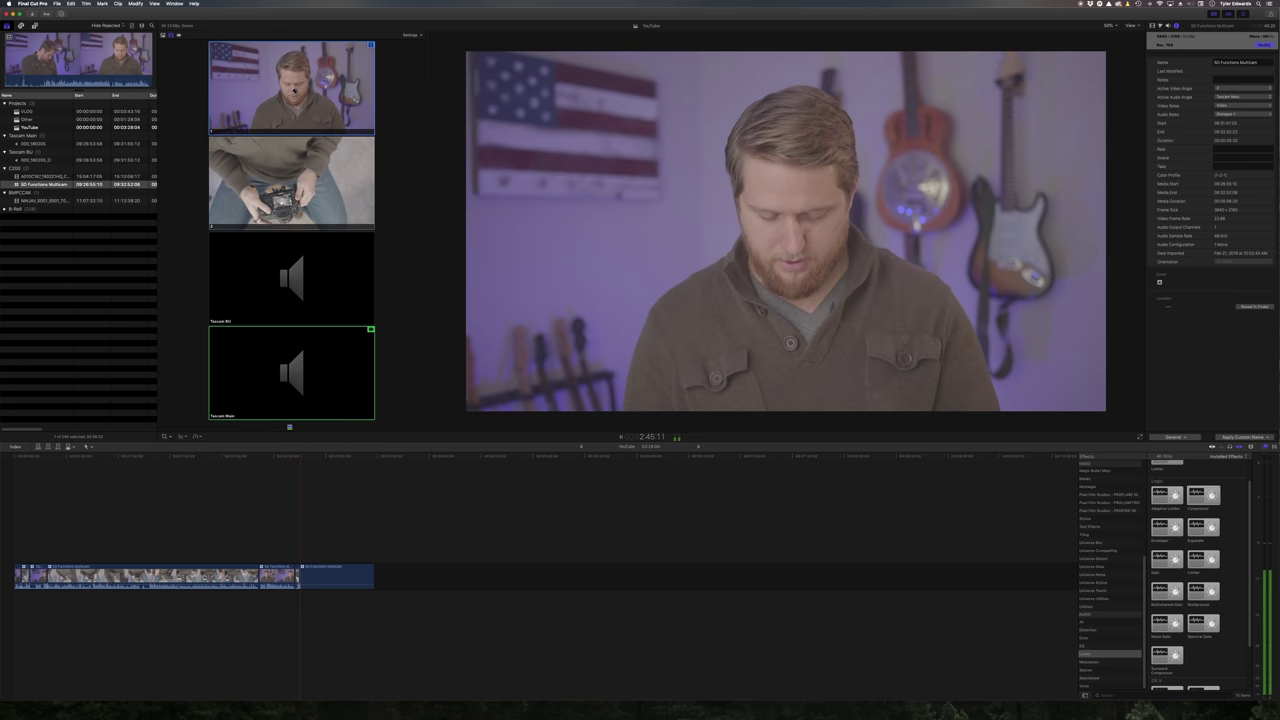
{"action": "left_click", "coordinate": [292, 549]}
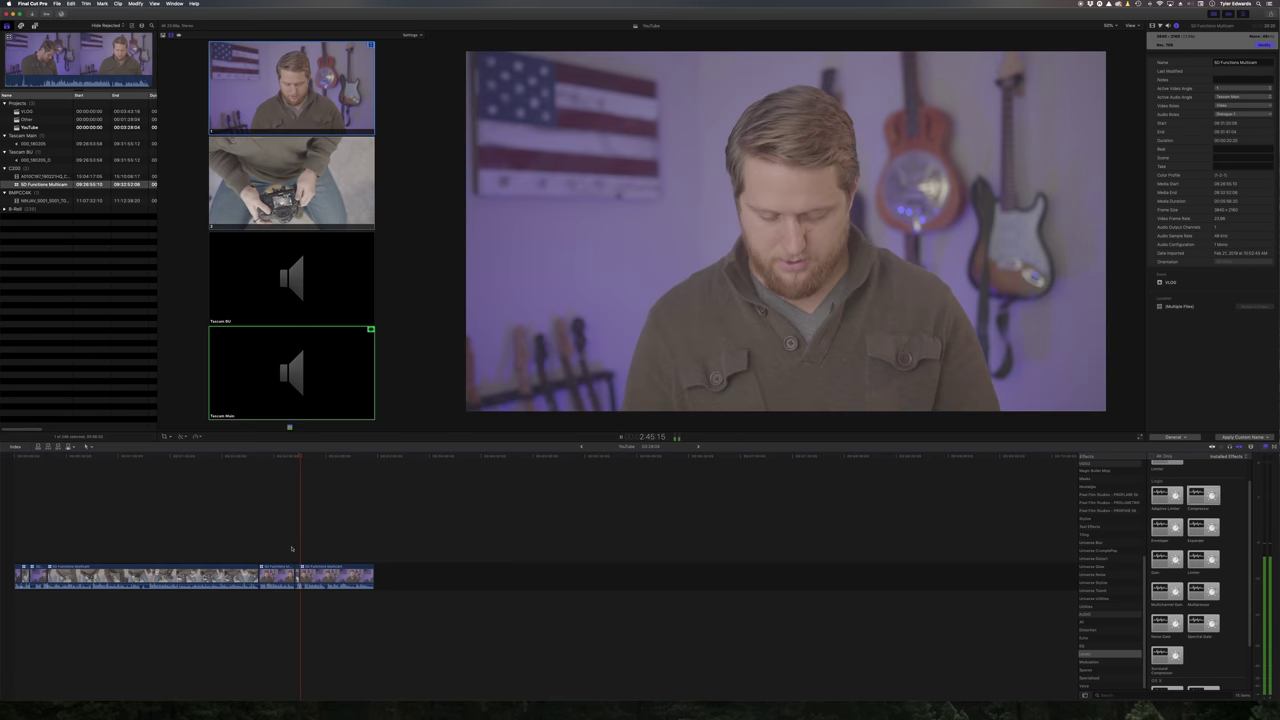
{"action": "key", "text": "super+minus"}
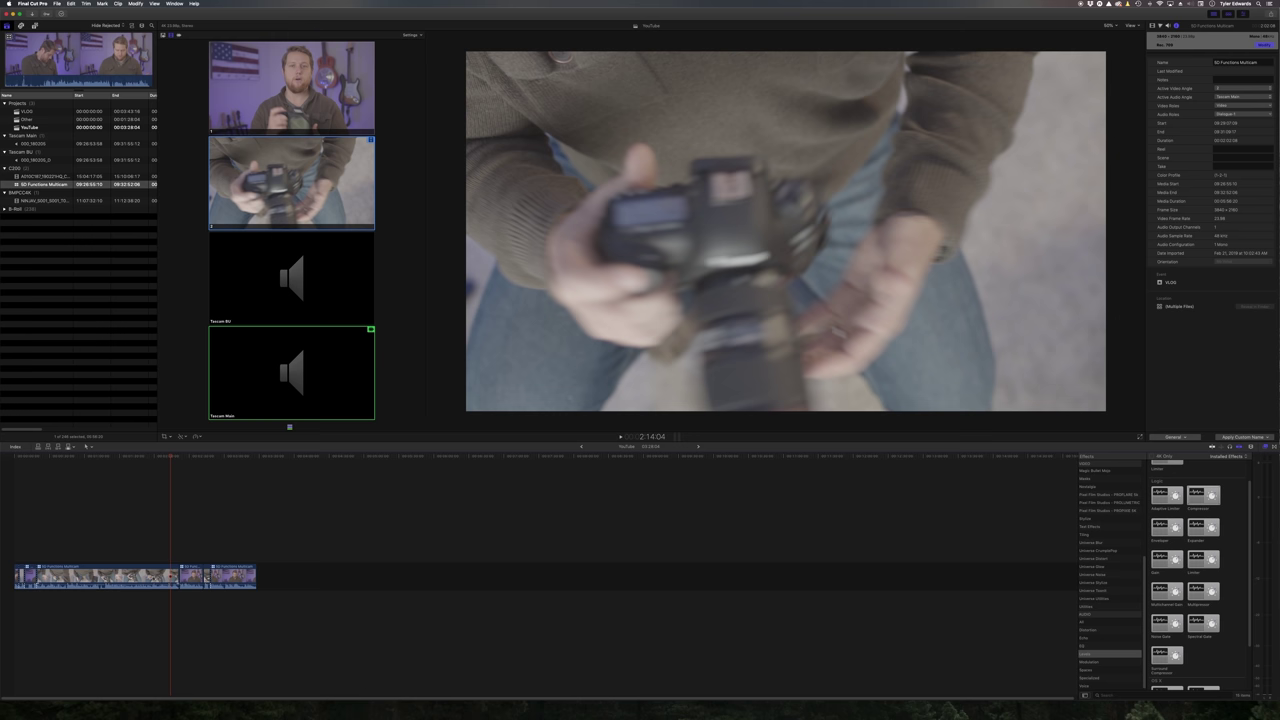
- In the angle editor, add a Color Wheels correction to the main camera angle
{"action": "double_click", "coordinate": [153, 578]}
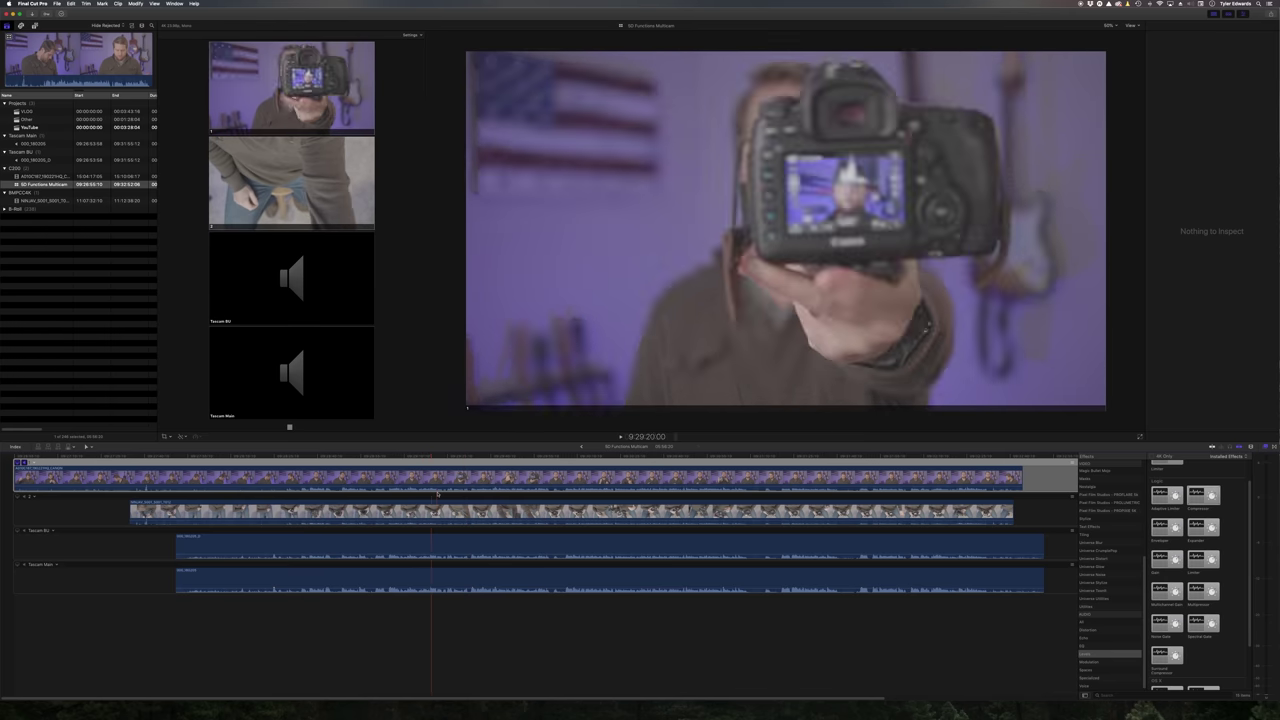
{"action": "key", "text": "c"}
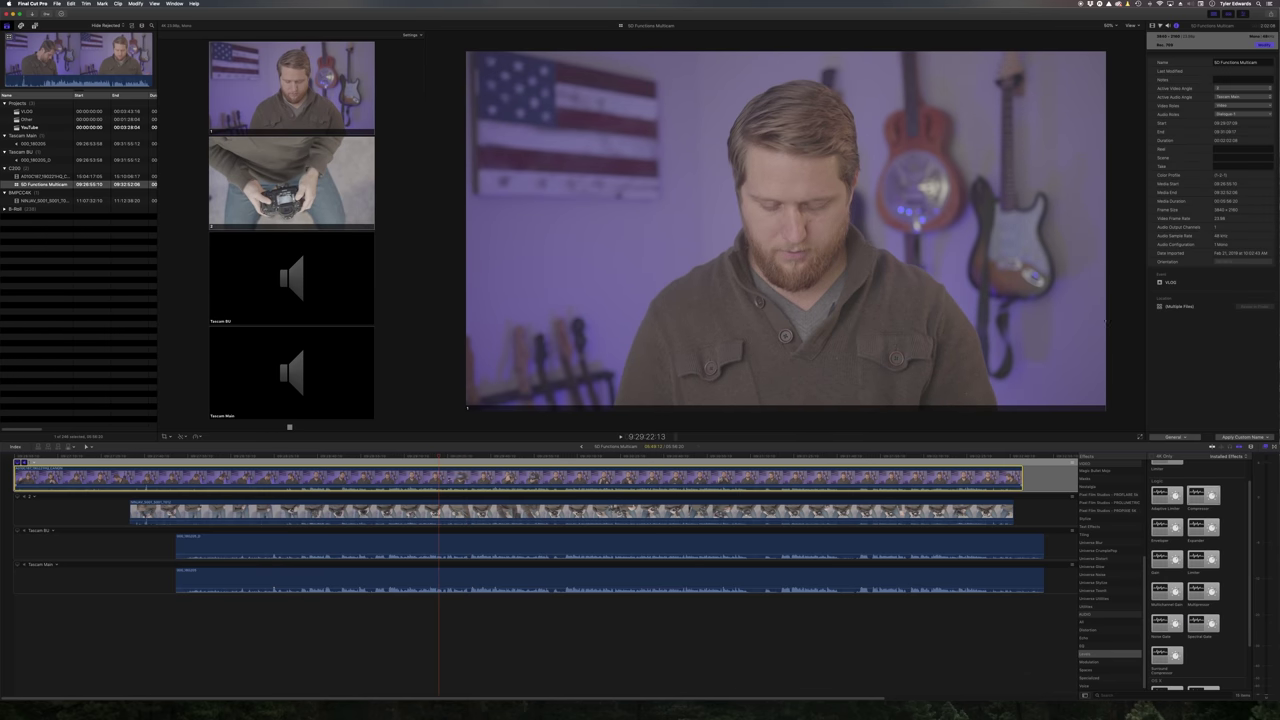
{"action": "left_click", "coordinate": [1196, 27]}
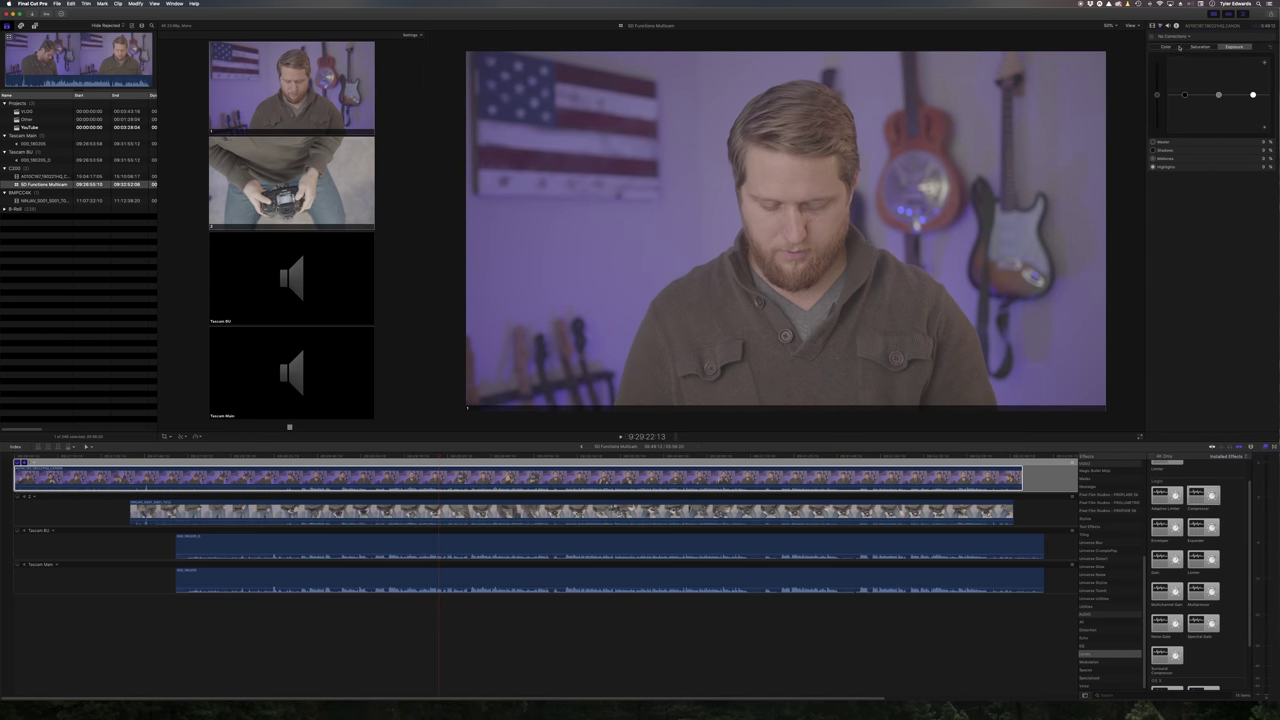
{"action": "left_click", "coordinate": [1183, 38]}
{"action": "left_click", "coordinate": [1182, 55]}
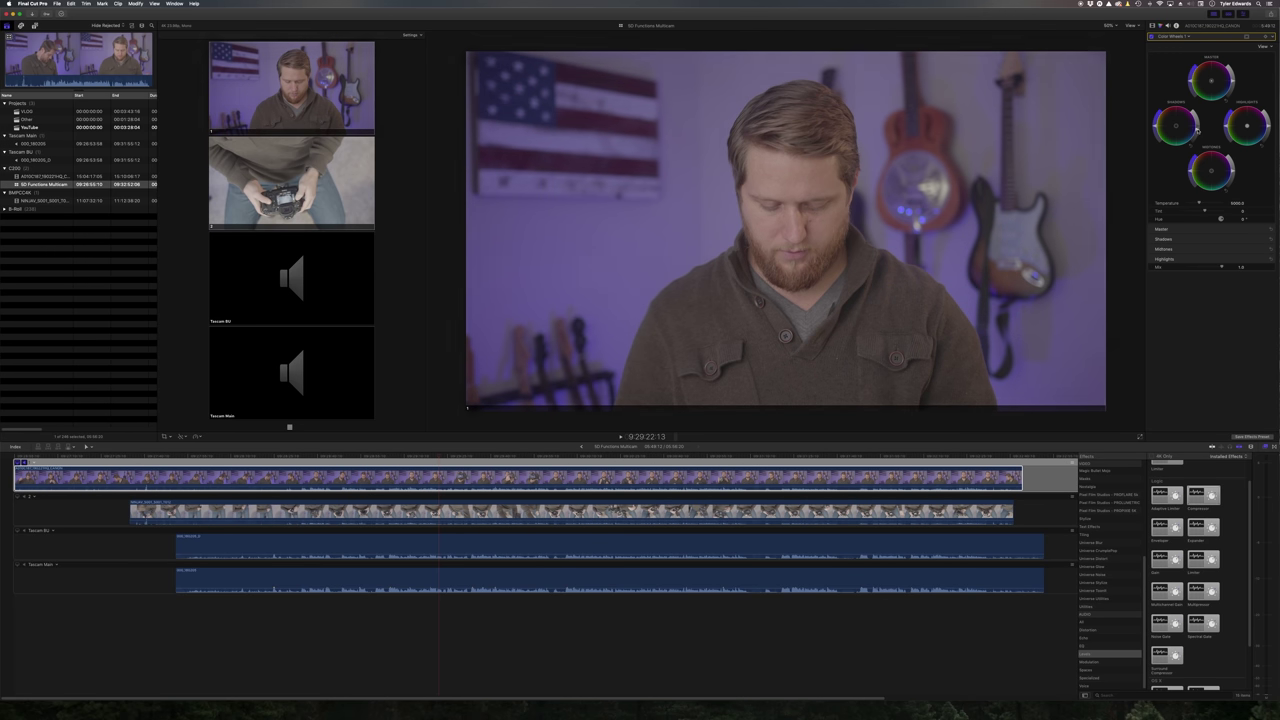
- With scopes shown, raise the main angle's exposure, then select the overhead angle
{"action": "key", "text": "super+7"}
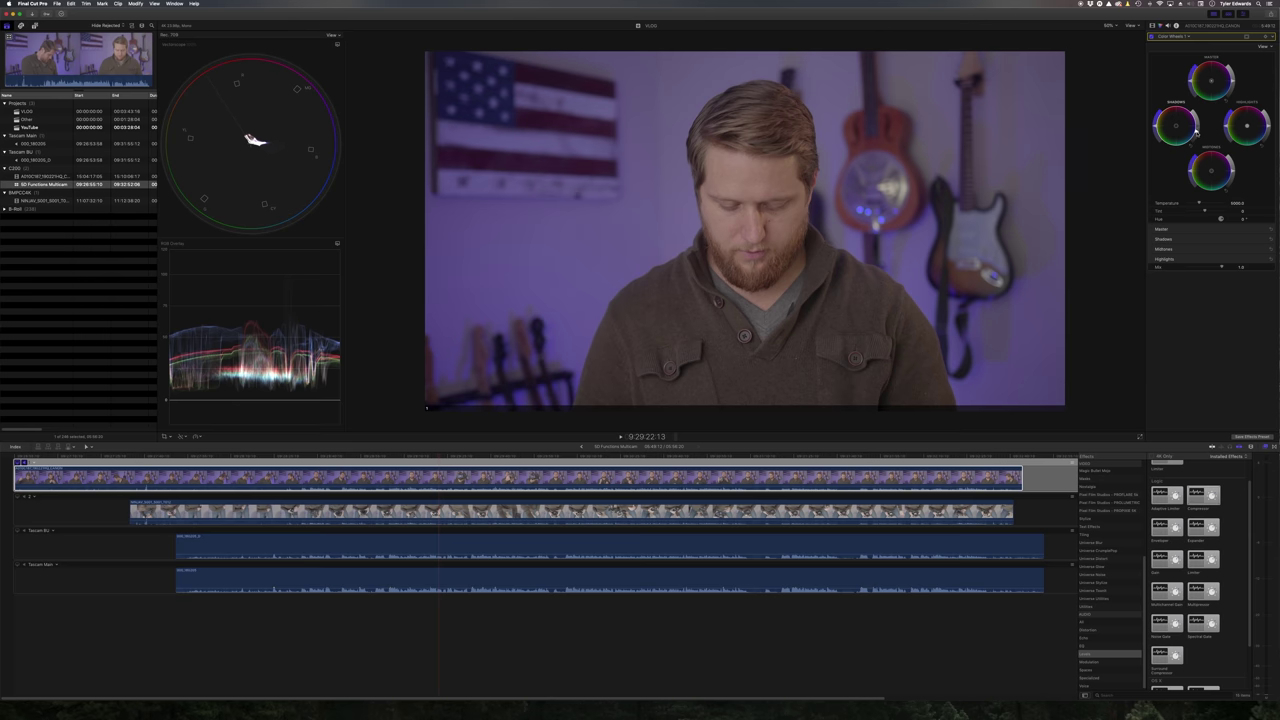
{"action": "left_click_drag", "start_coordinate": [1196, 130], "coordinate": [1196, 122]}
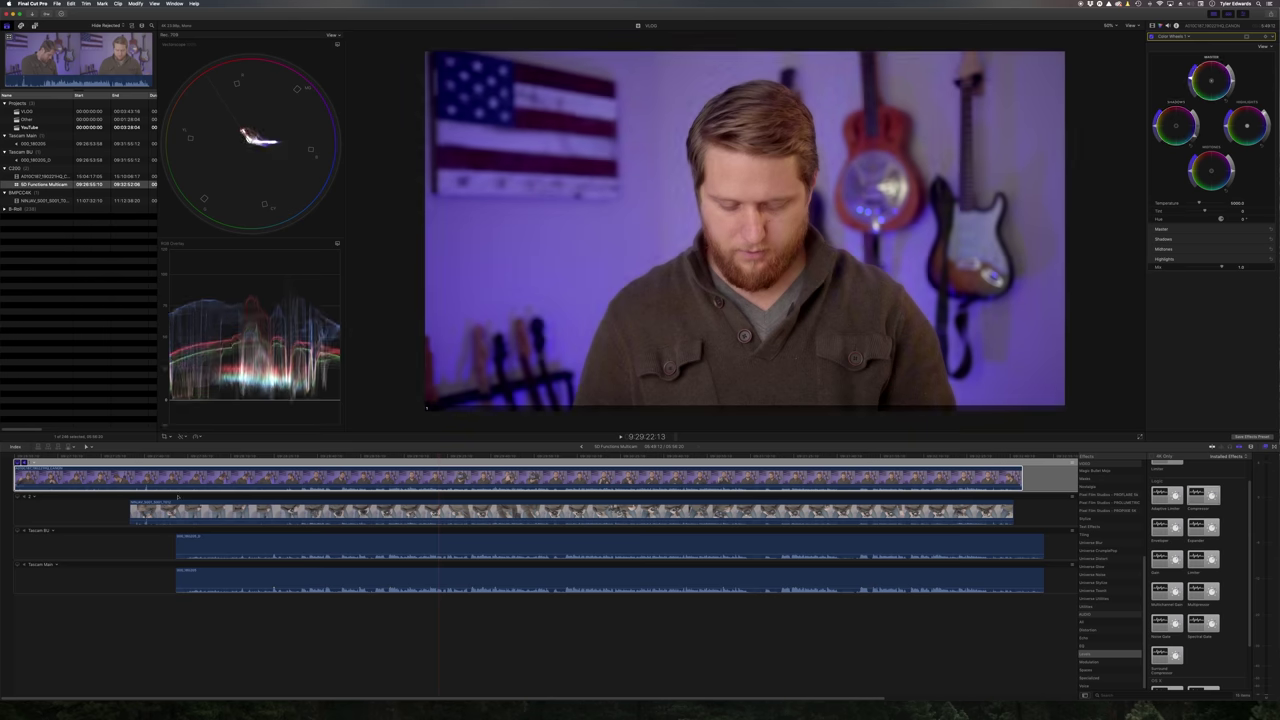
{"action": "left_click", "coordinate": [570, 512]}
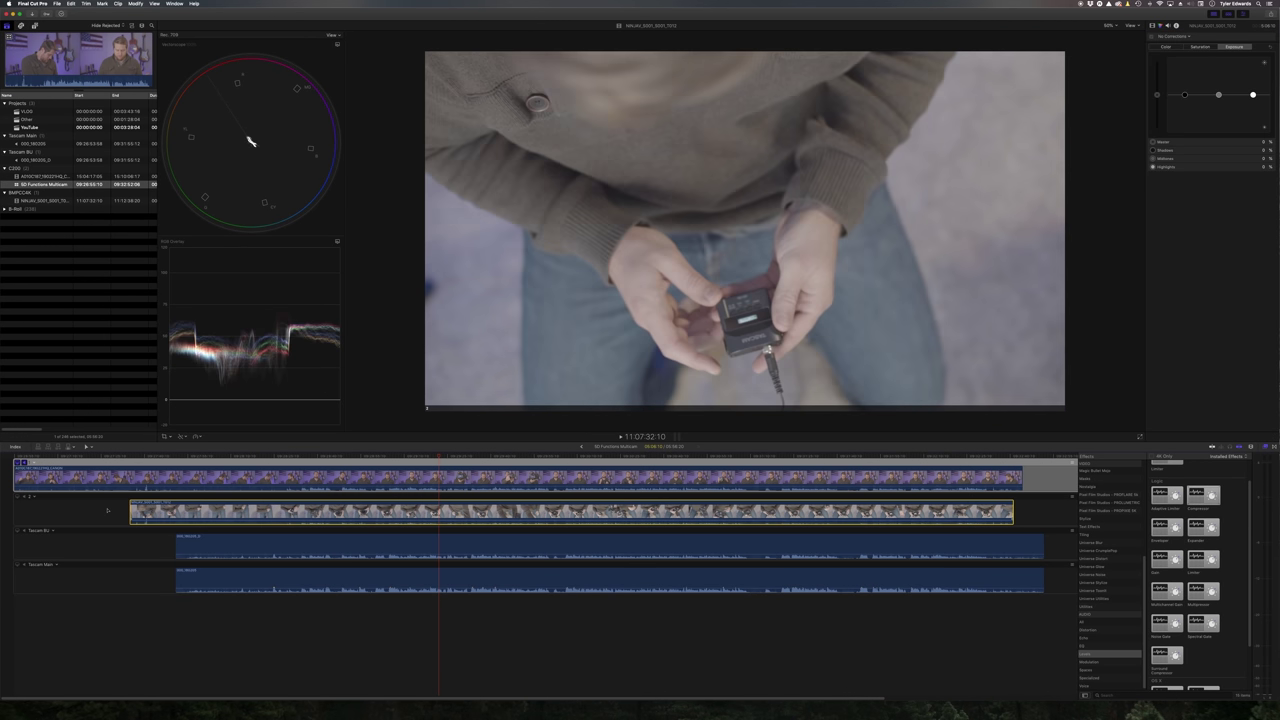
{"action": "key", "text": "v"}
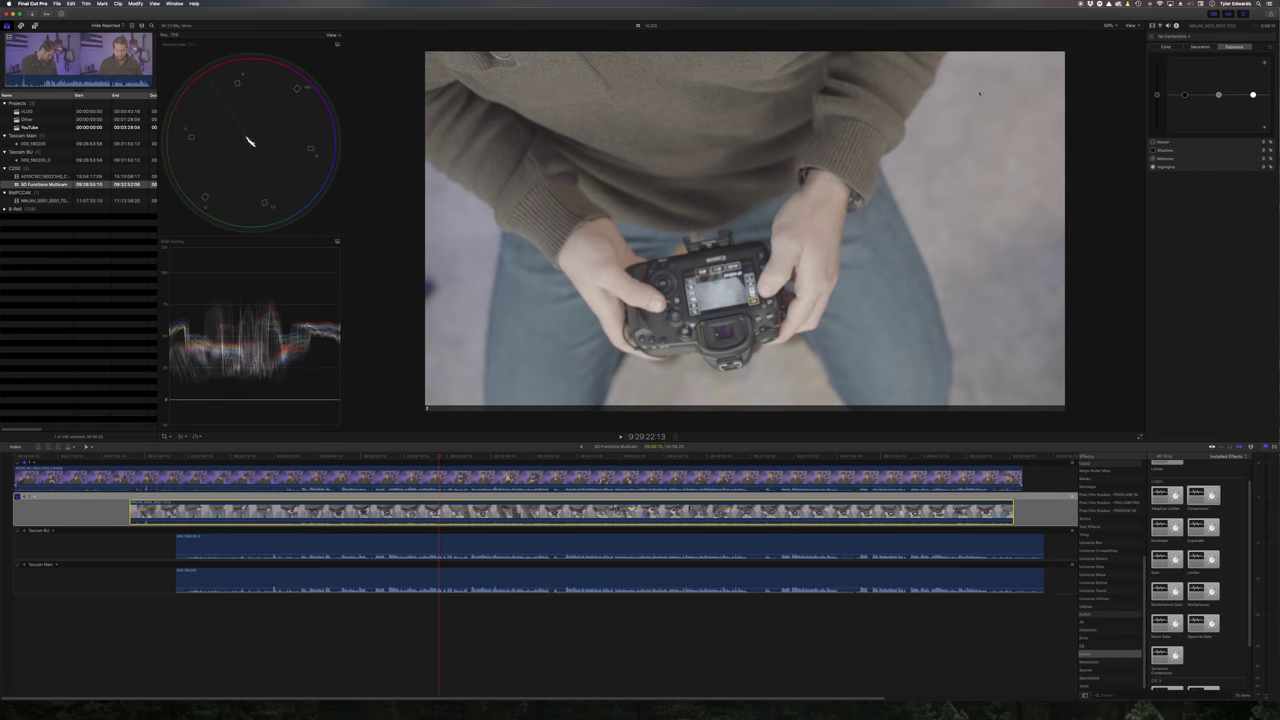
- Add Color Wheels to the overhead angle and return to the YouTube project
{"action": "left_click", "coordinate": [1181, 38]}
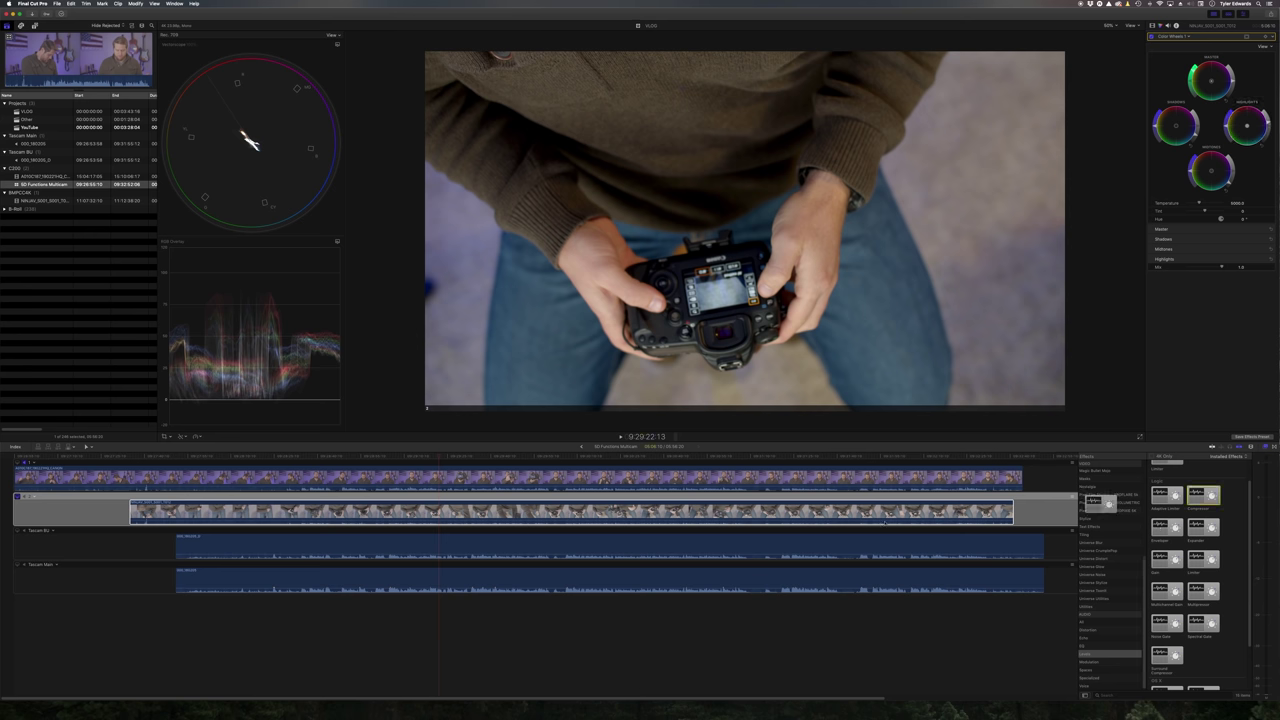
{"action": "left_click", "coordinate": [438, 588]}
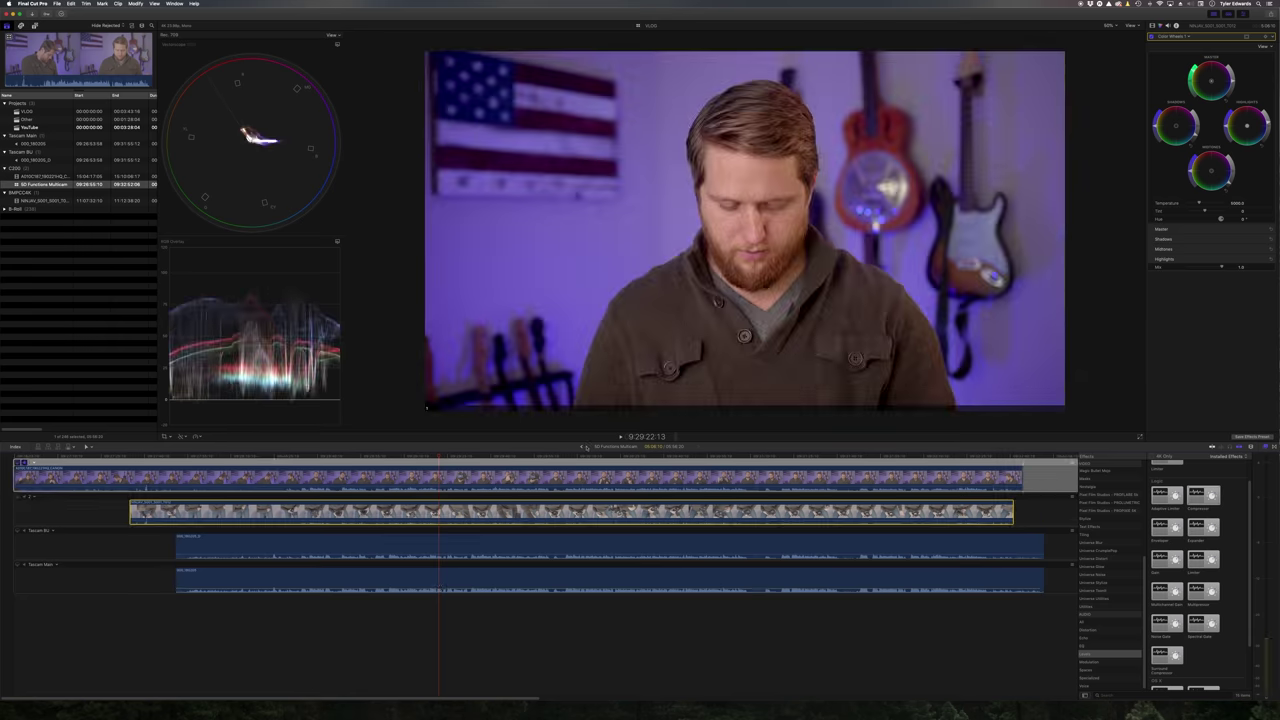
{"action": "left_click", "coordinate": [582, 447]}
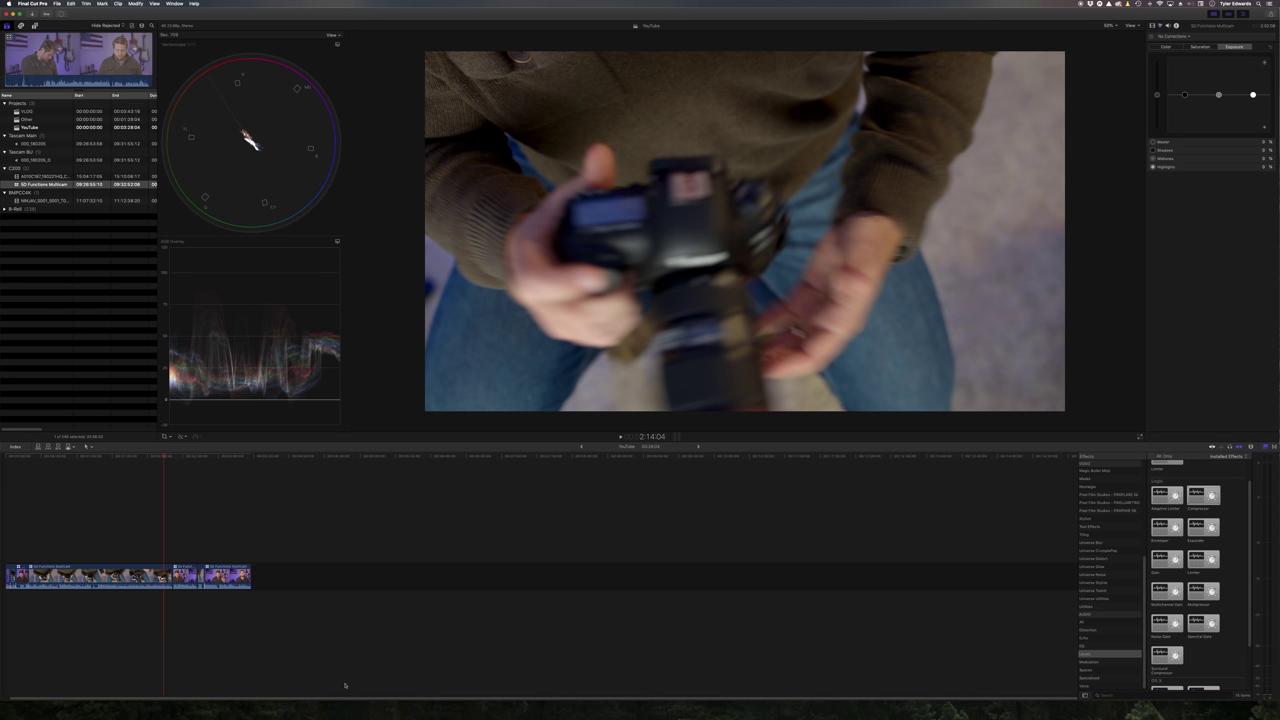
- Select an overhead shot in the YouTube timeline and view its Video properties
{"action": "left_click", "coordinate": [157, 551]}
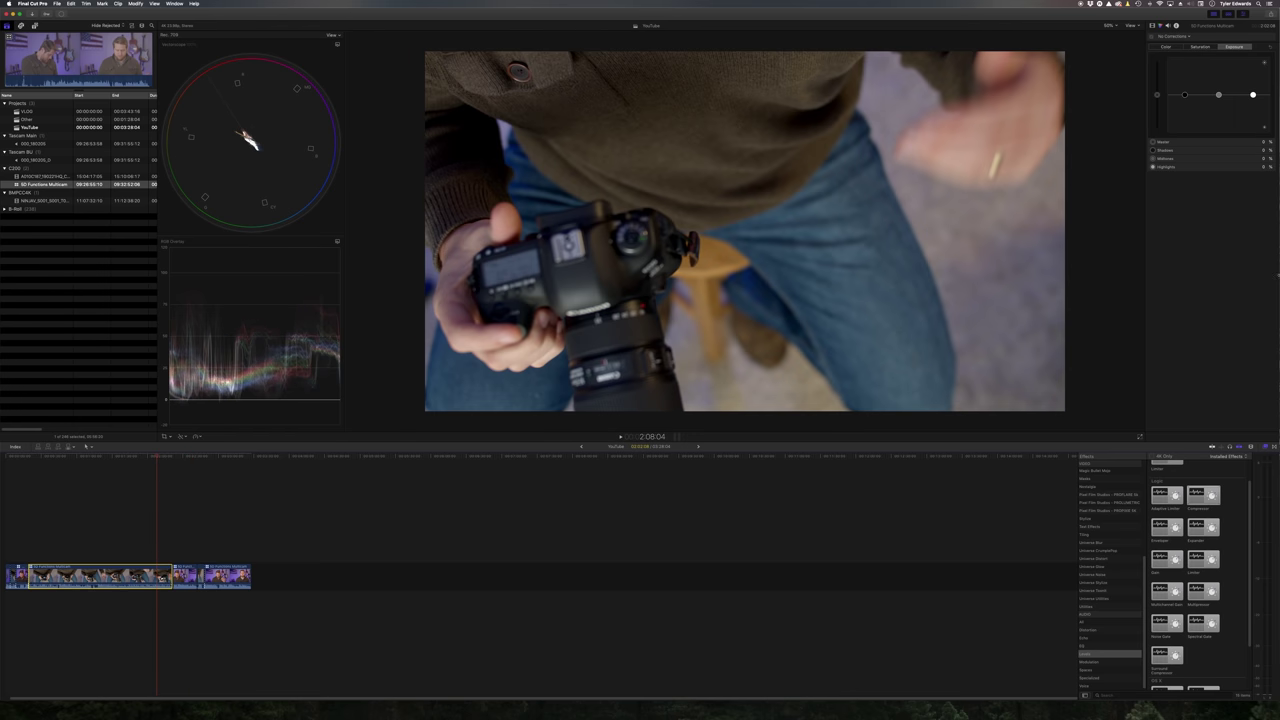
{"action": "left_click", "coordinate": [1152, 26]}
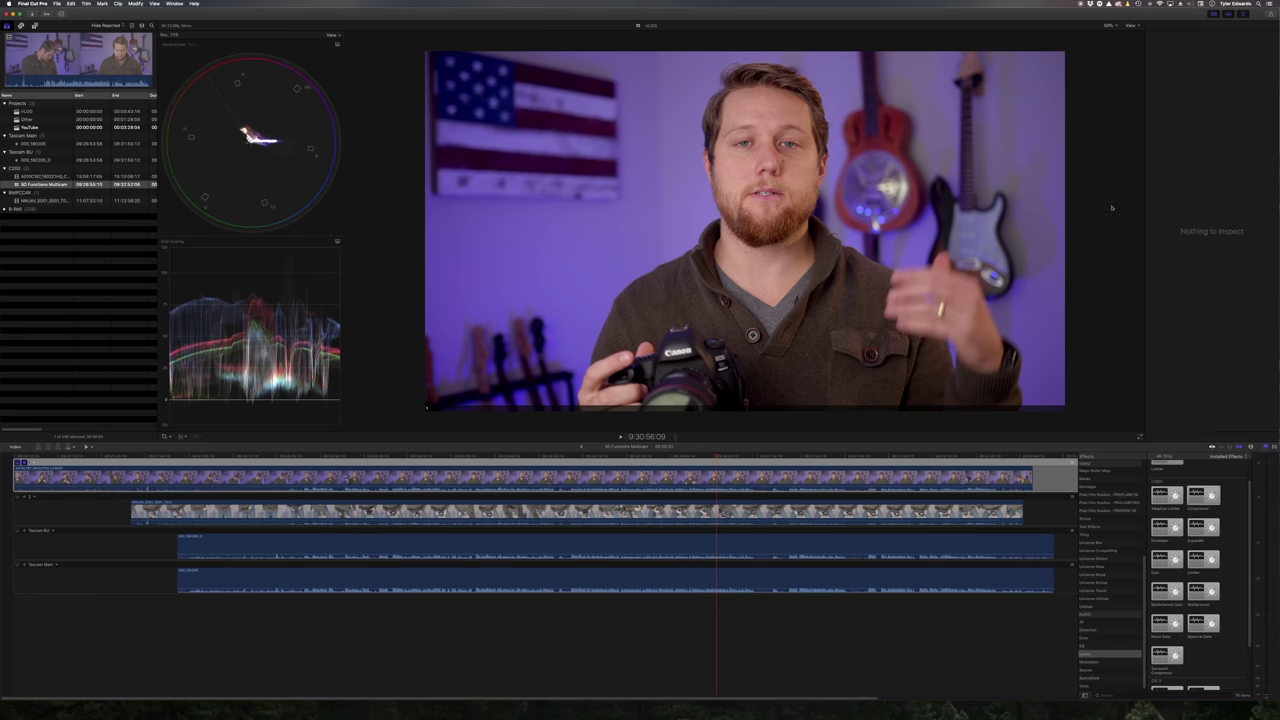
- Add Hue/Saturation Curves to the front angle's Color Wheels grade, then return to the YouTube timeline
{"action": "key", "text": "c"}
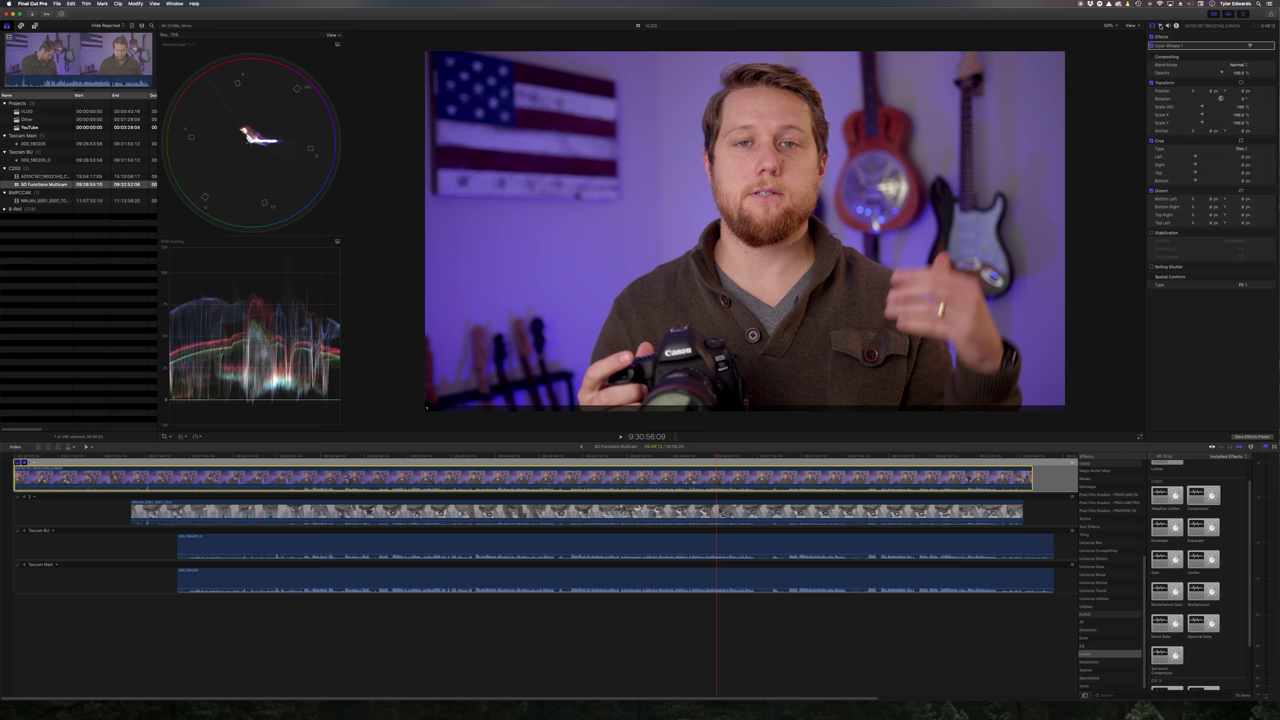
{"action": "key", "text": "super+6"}
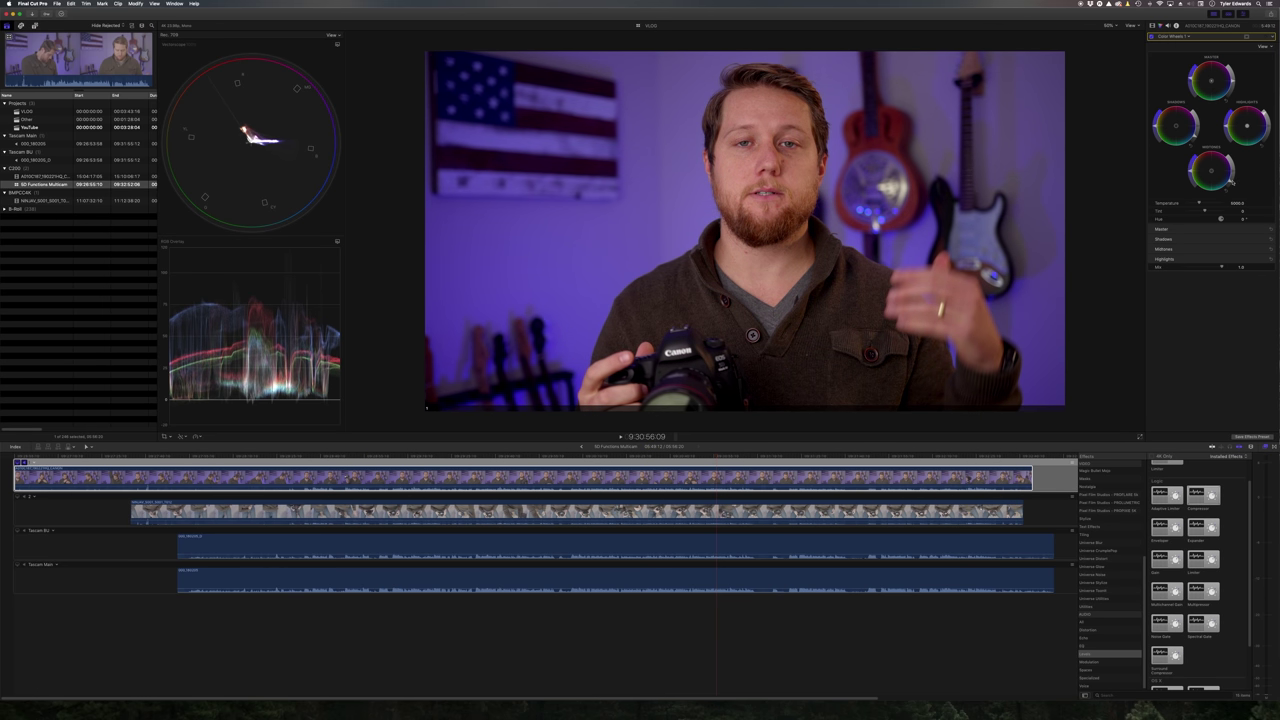
{"action": "key", "text": "ctrl+super+Down"}
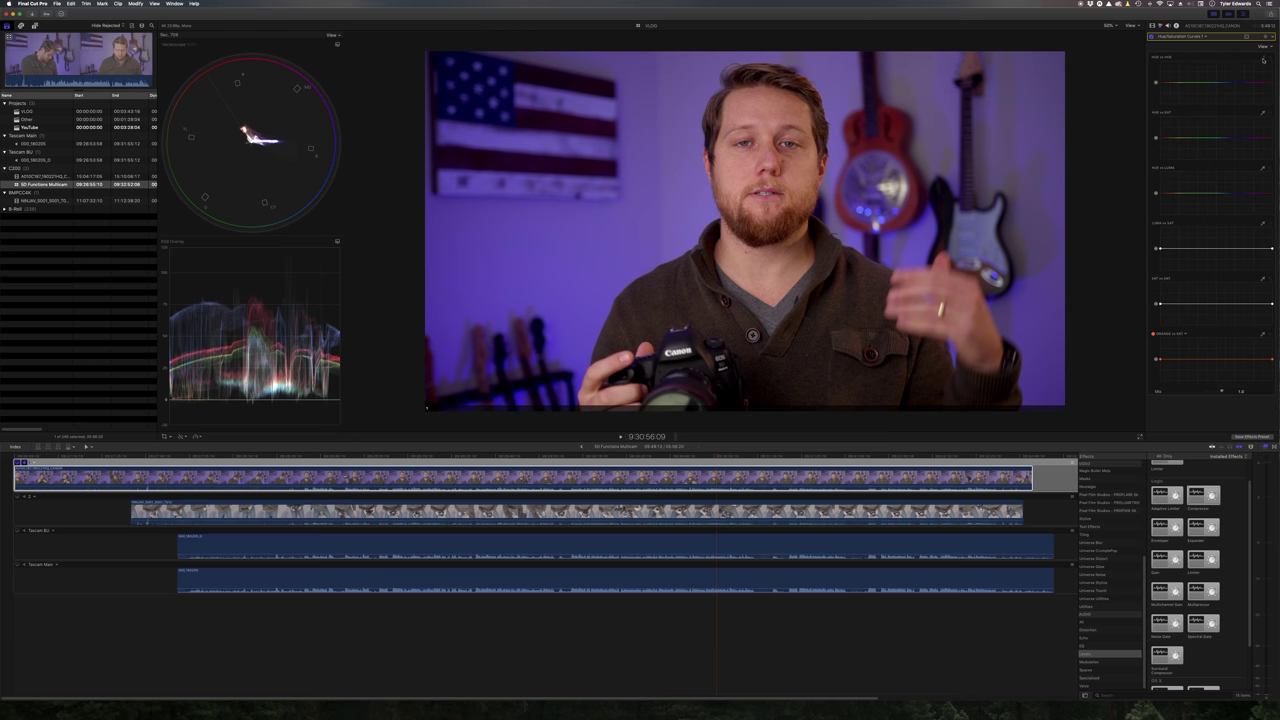
{"action": "key", "text": "ctrl+super+Up"}
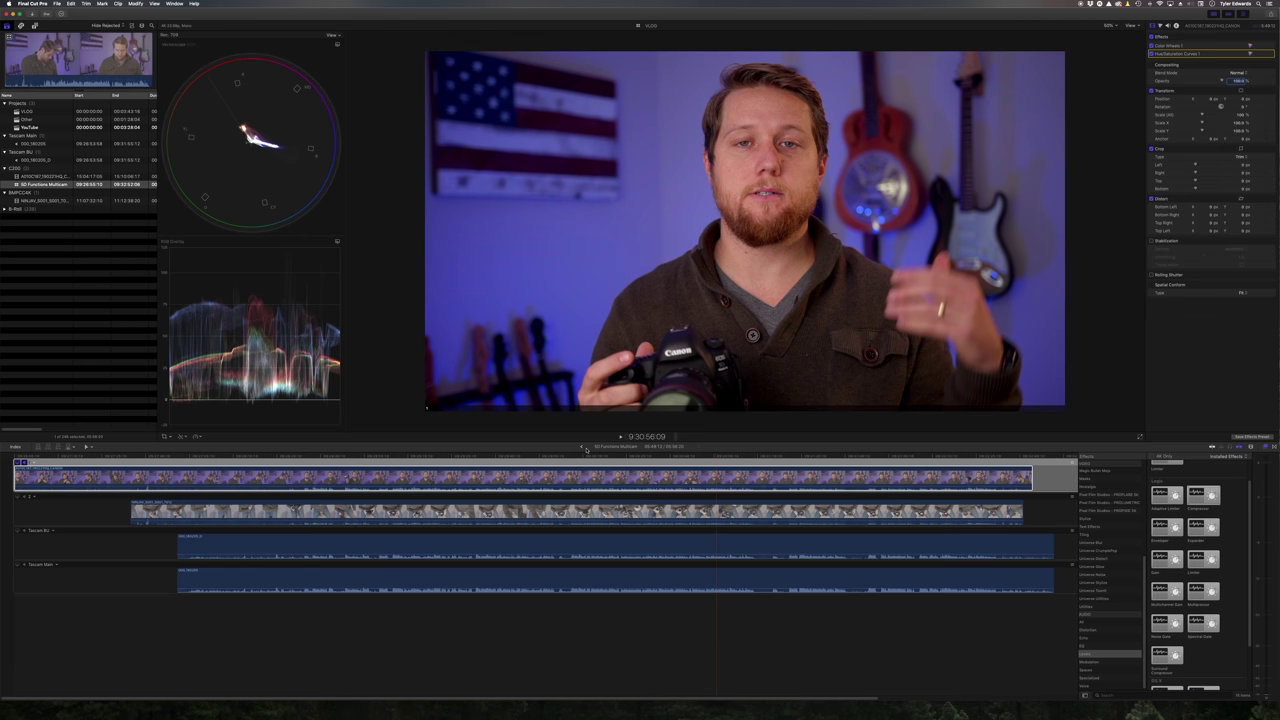
{"action": "key", "text": "super+bracketleft"}
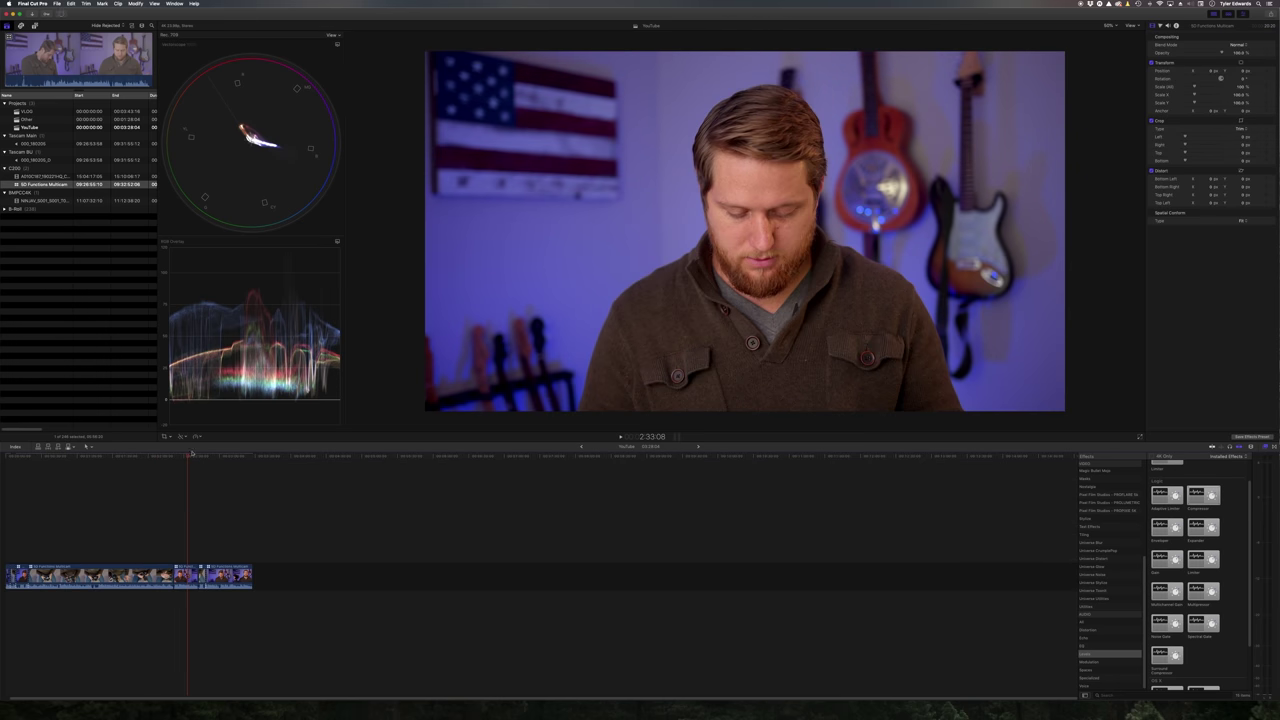
{"action": "left_click", "coordinate": [24, 458]}
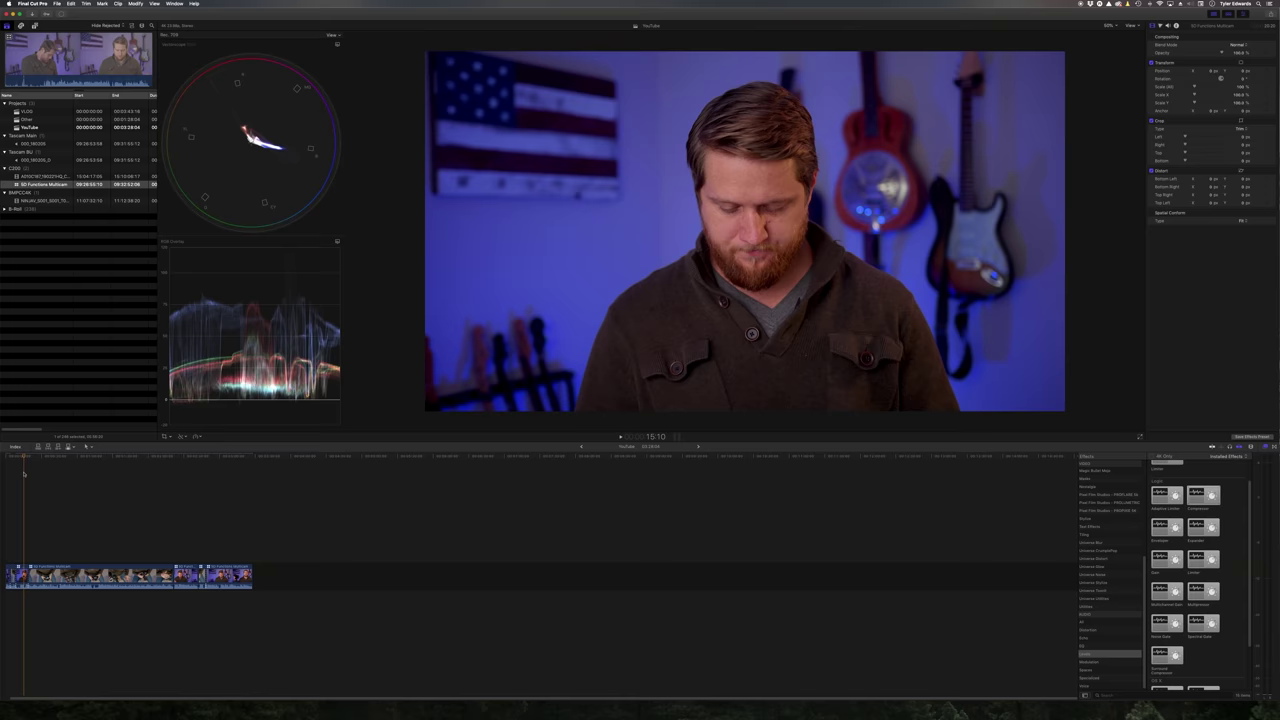